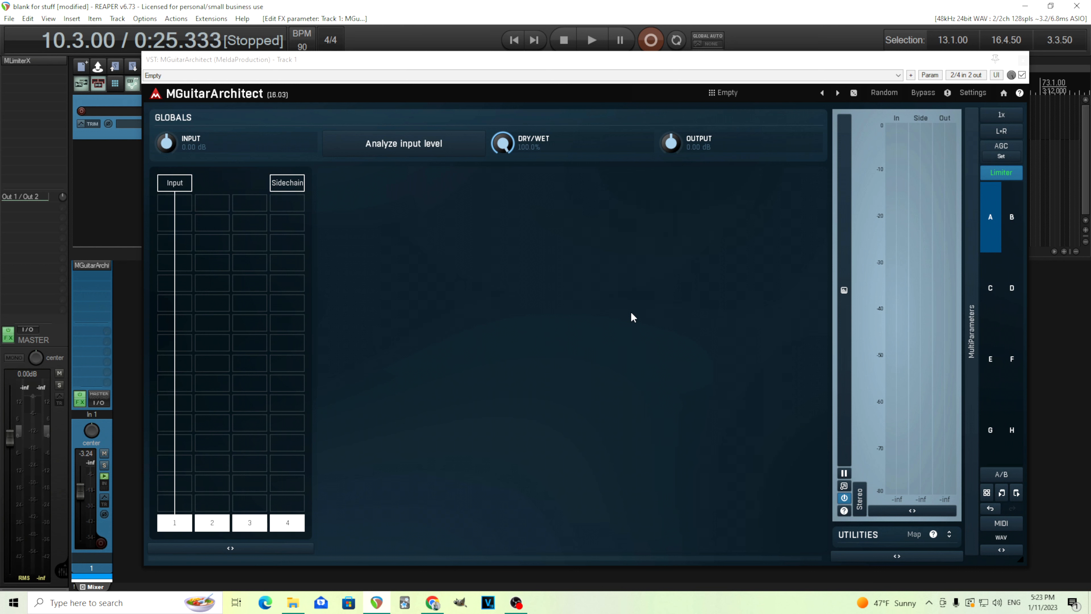
# Step: Add an Amp in the first lane, load the Seattle model, raise its gain and lower its output
pyautogui.click(183, 249)
pyautogui.click(221, 340)
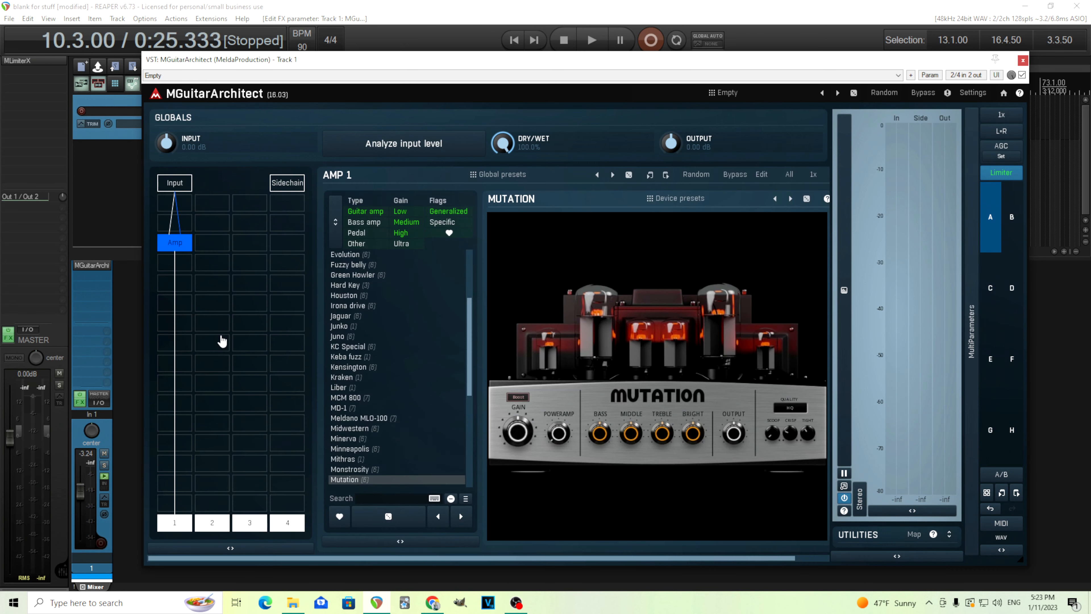
pyautogui.scroll(-3, 423, 448)
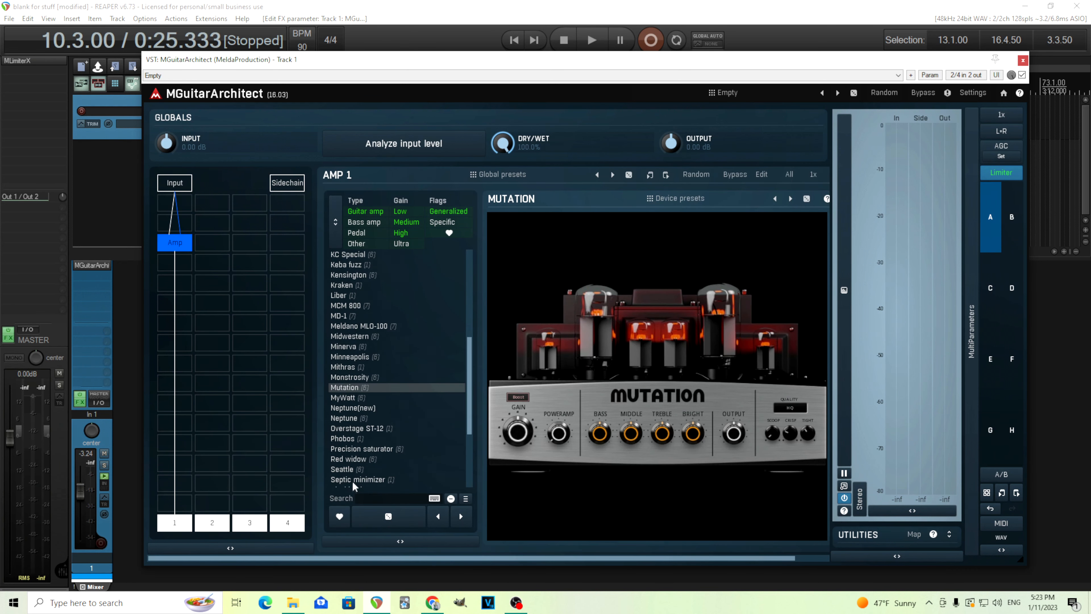
pyautogui.click(355, 469)
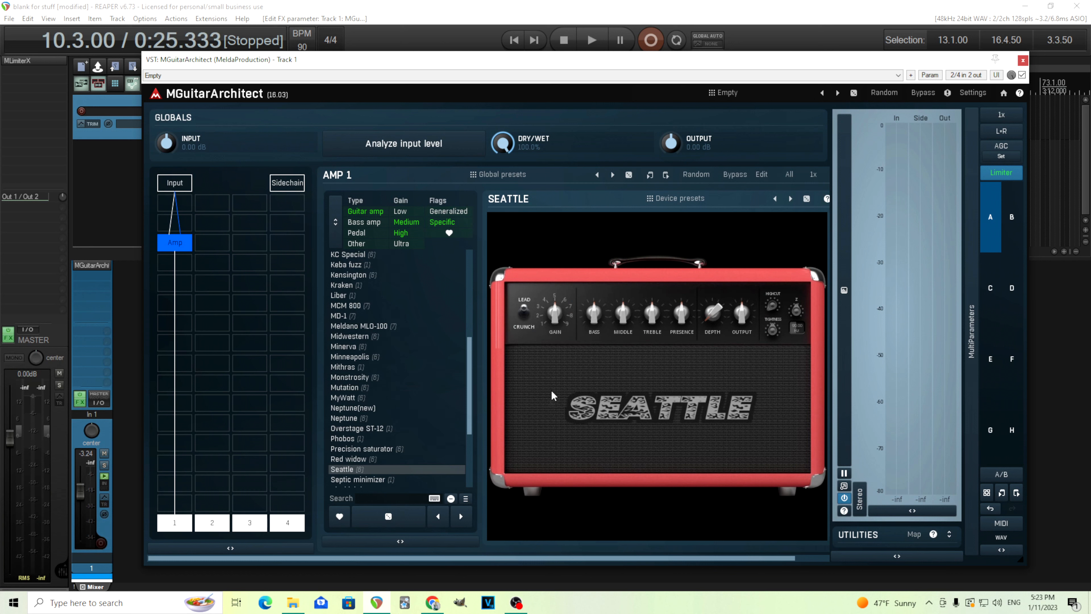
pyautogui.moveTo(553, 328); pyautogui.dragTo(555, 316)
pyautogui.moveTo(739, 319); pyautogui.dragTo(739, 323)
# Step: Add a Cabinet below the Amp in the first lane and load Iridium from the 2D guitar cabinets
pyautogui.click(174, 283)
pyautogui.click(222, 385)
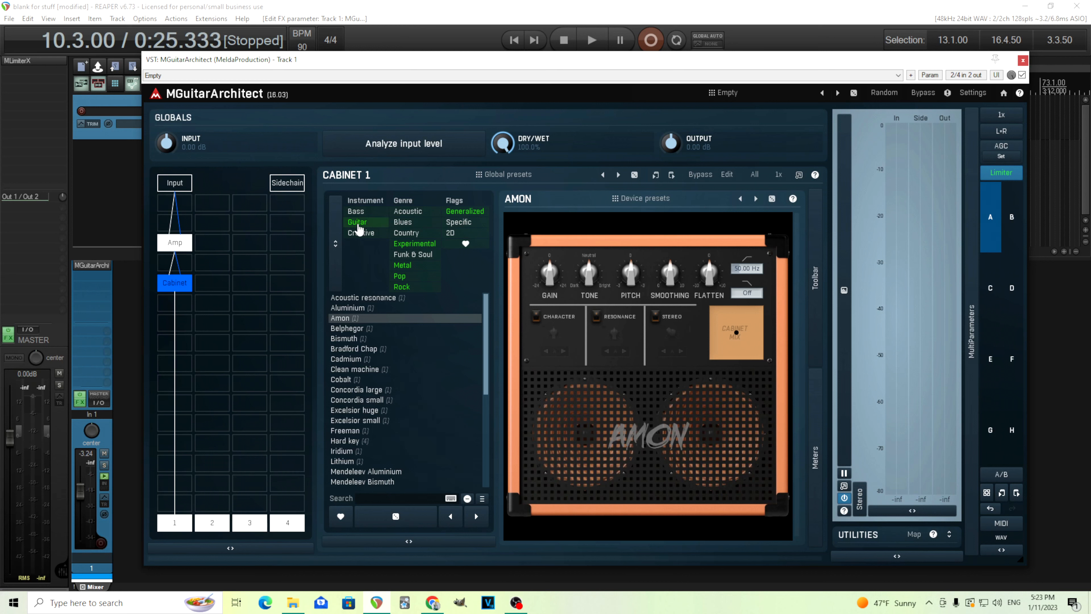
pyautogui.click(359, 222)
pyautogui.click(451, 233)
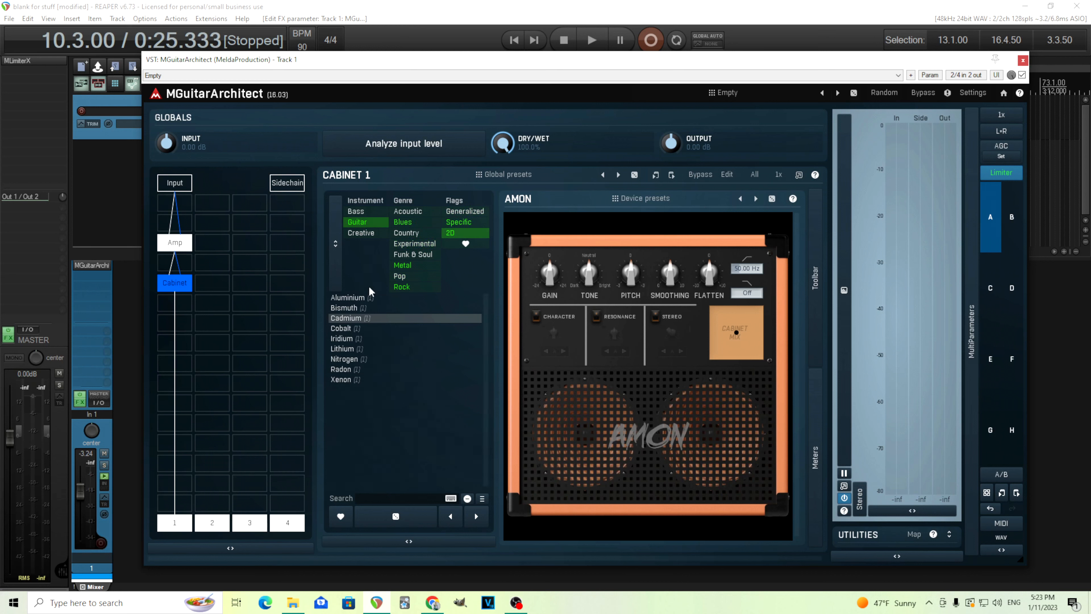
pyautogui.click(355, 339)
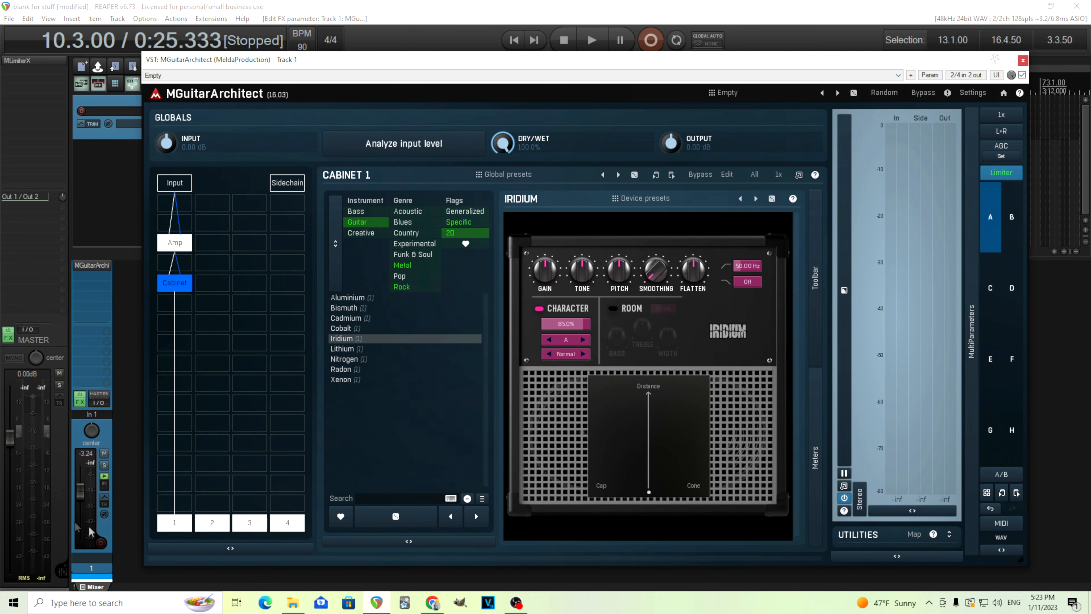
# Step: Test the guitar sound with track 1 armed, and match the plugin's input gain using the input level analysis
pyautogui.click(102, 545)
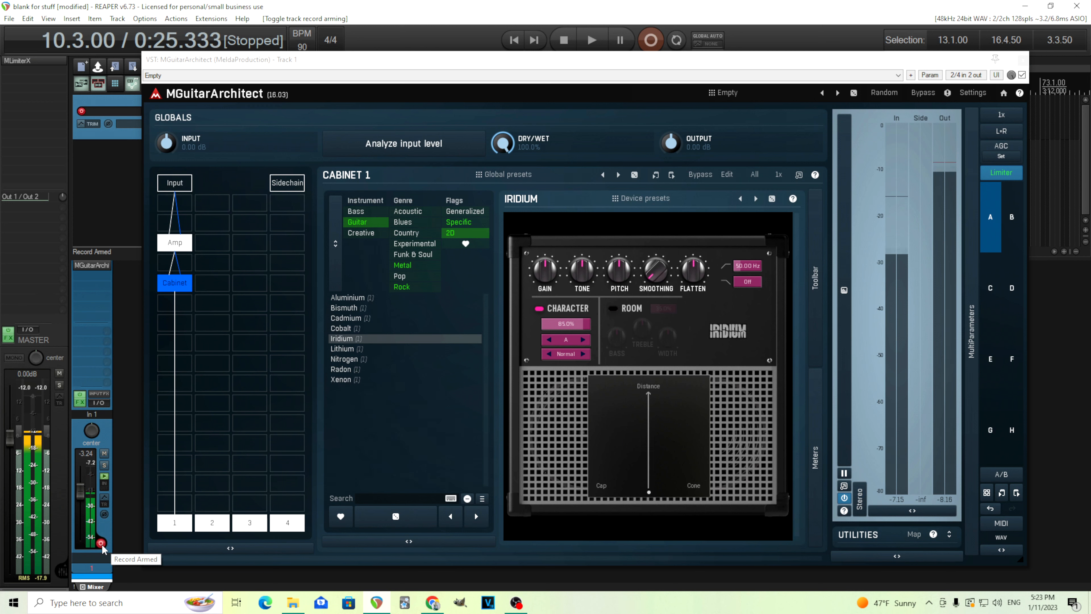
pyautogui.click(101, 544)
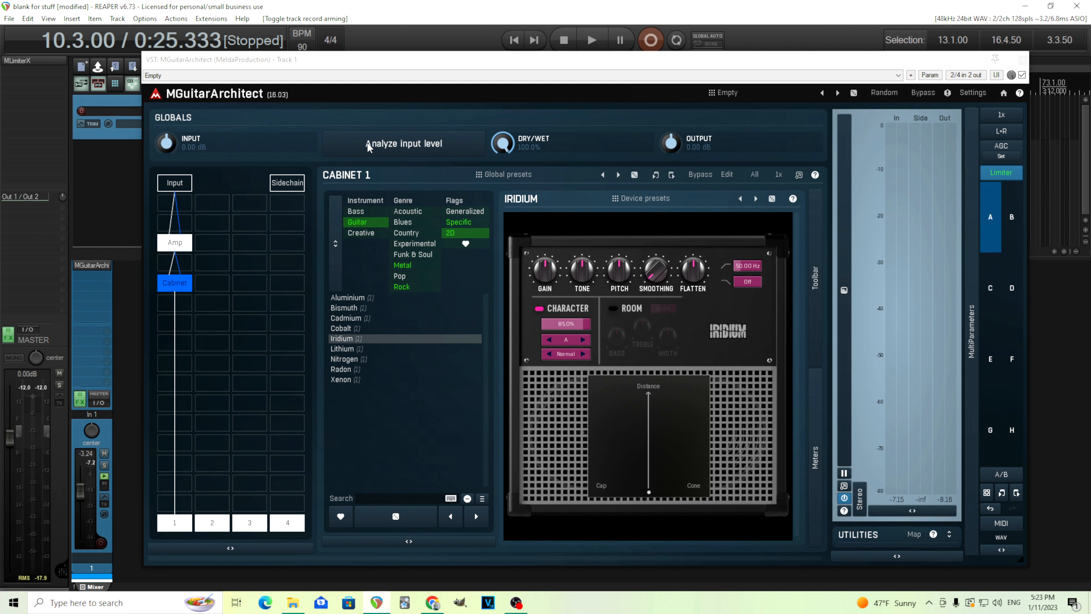
pyautogui.click(438, 145)
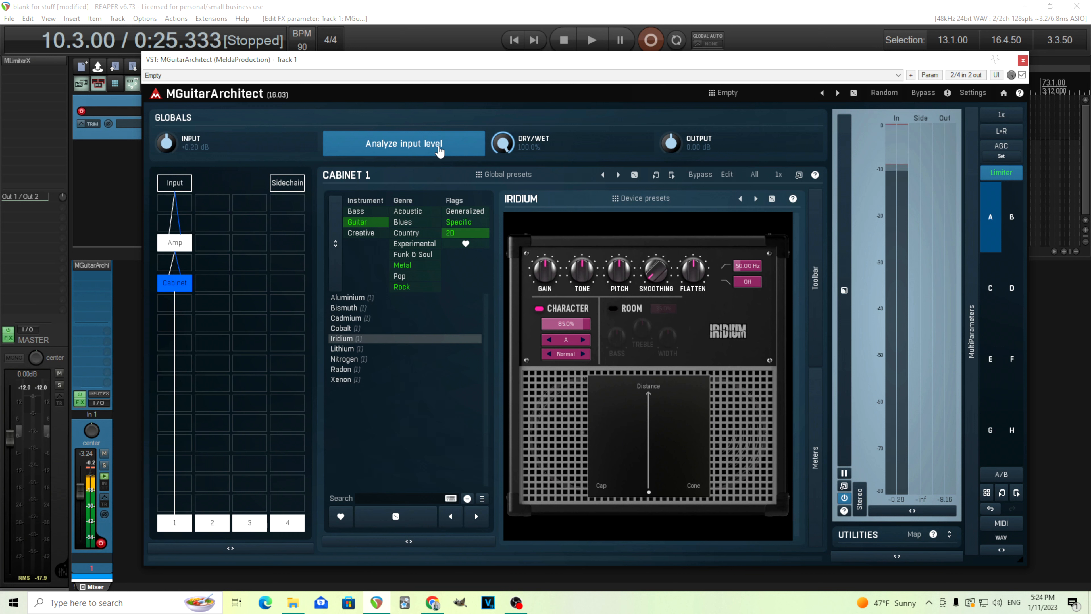
pyautogui.click(439, 149)
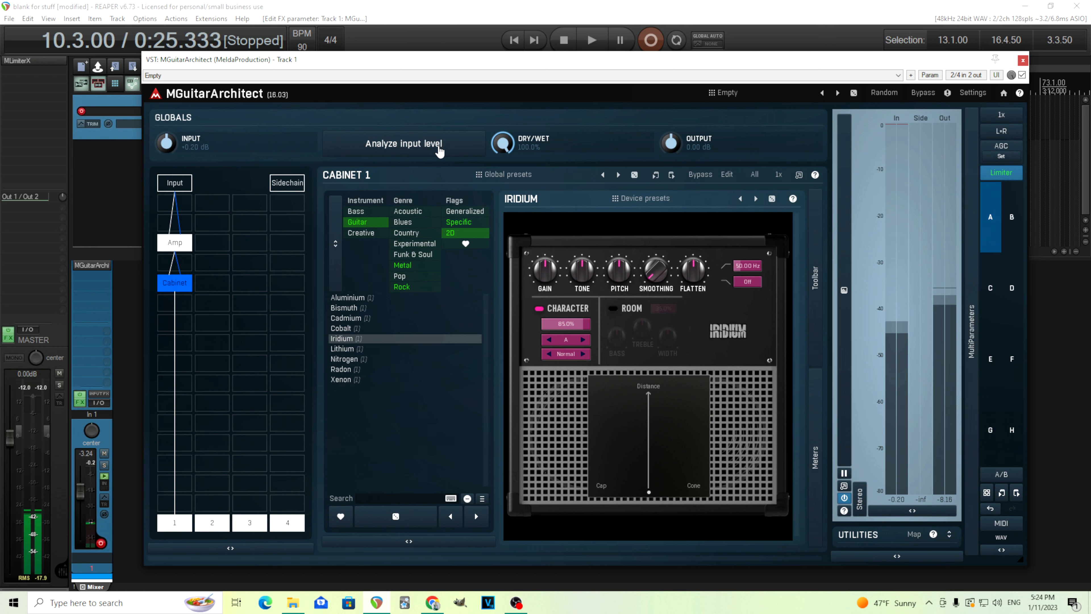
# Step: Add a Looper directly below the input, ahead of the Amp, and disable its playback and Follow host playback
pyautogui.click(176, 206)
pyautogui.click(558, 326)
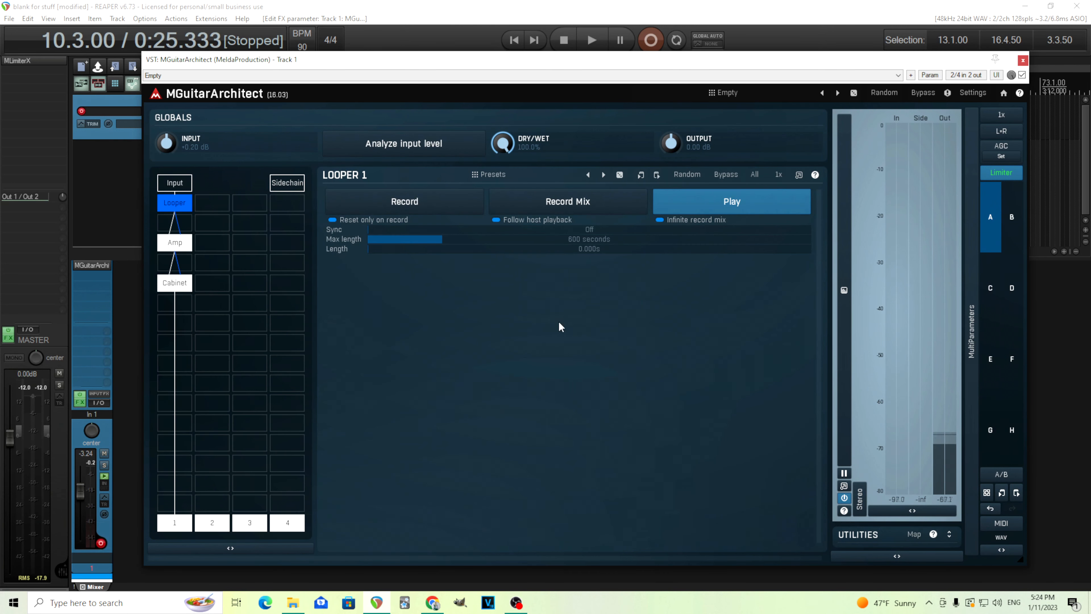
pyautogui.click(747, 208)
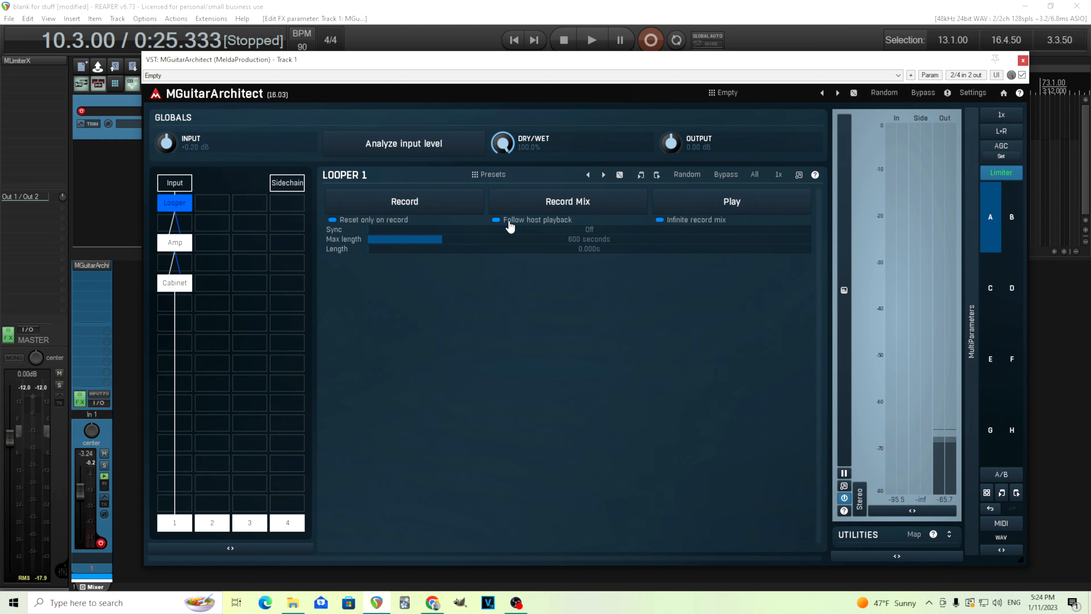
pyautogui.click(537, 223)
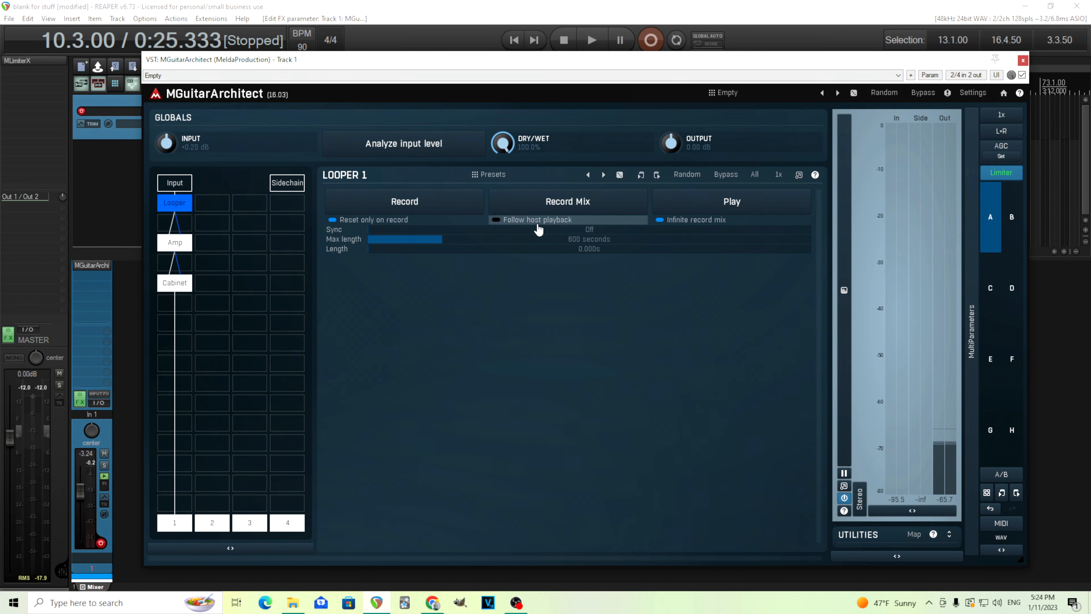
# Step: Record a guitar loop of about 13.5 seconds in the Looper, play it back briefly and disarm track 1
pyautogui.click(433, 207)
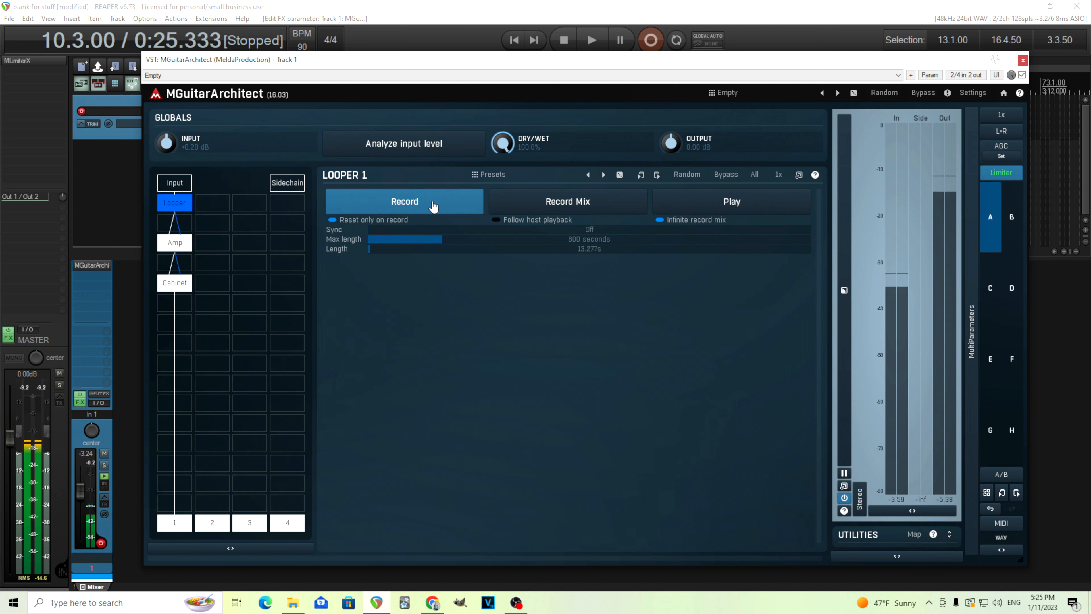
pyautogui.click(433, 207)
pyautogui.click(732, 208)
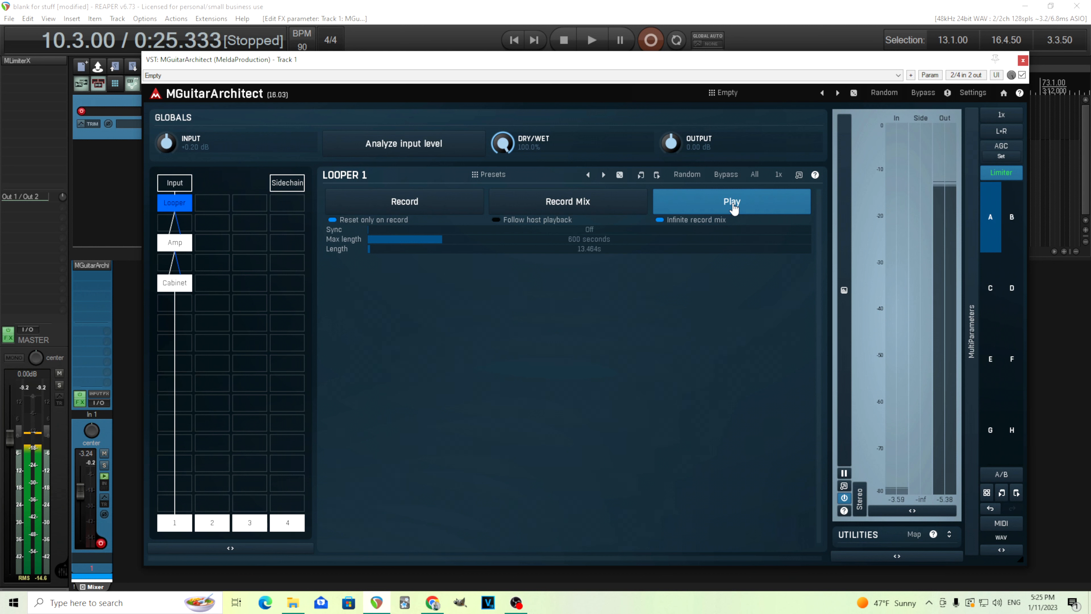
pyautogui.click(732, 205)
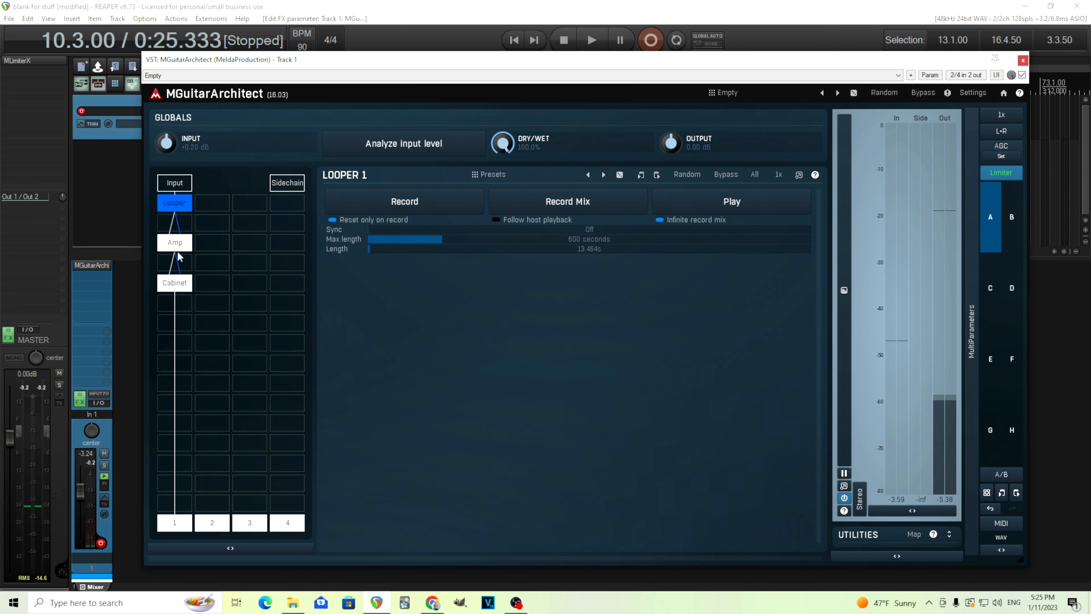
pyautogui.click(102, 543)
# Step: Open the Looper in a separate floating window and shift it slightly to clear the device grid
pyautogui.click(175, 242)
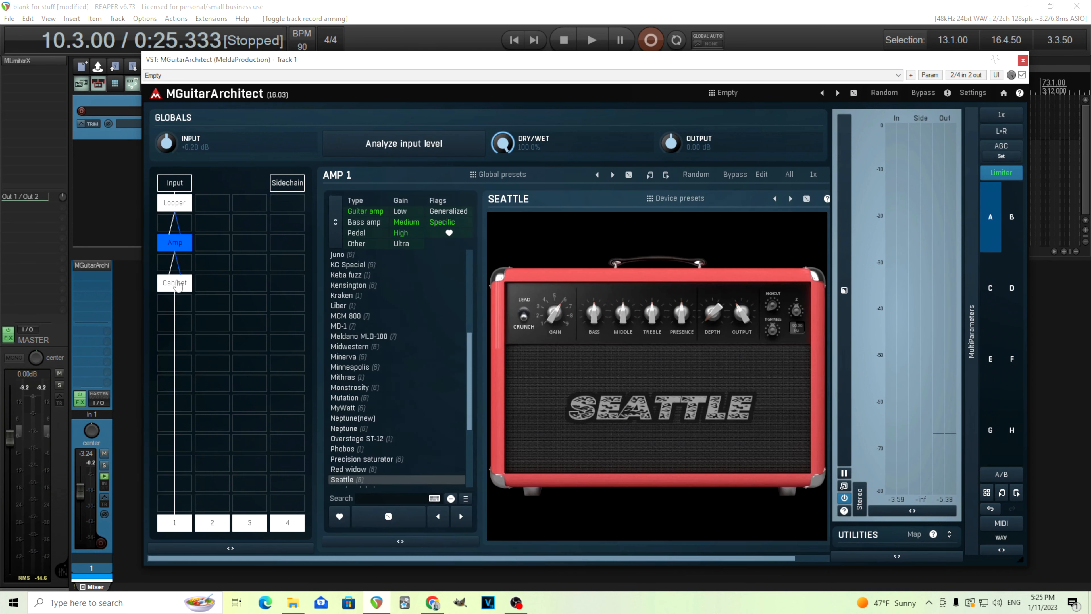
pyautogui.click(185, 206)
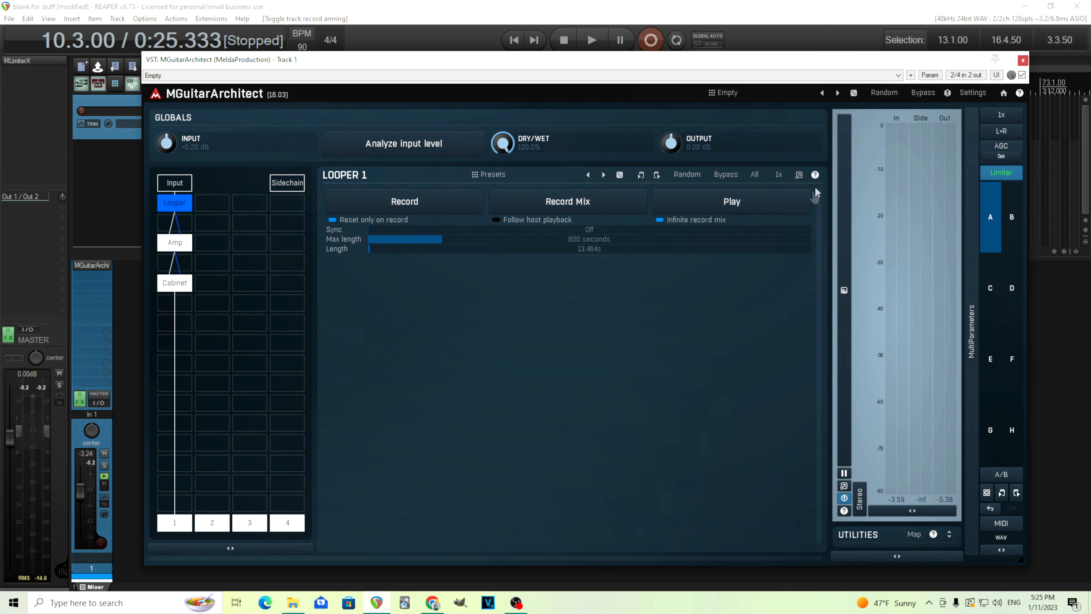
pyautogui.click(799, 175)
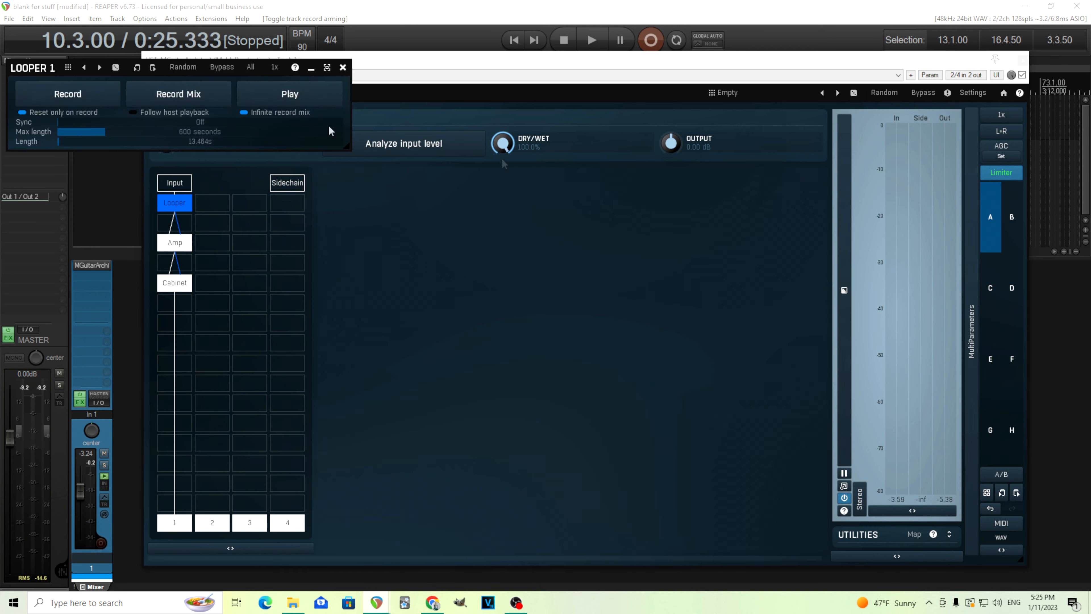
pyautogui.moveTo(41, 73); pyautogui.dragTo(32, 73)
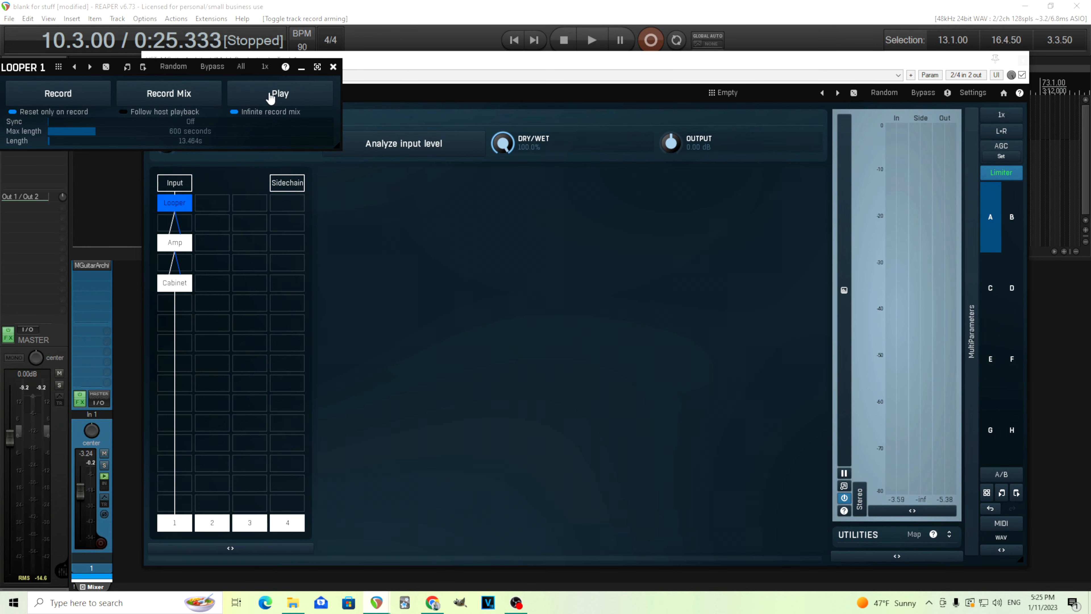
# Step: Play the loop and fine-tune the Seattle amp by lowering the bass and adjusting middle, treble and output
pyautogui.click(189, 244)
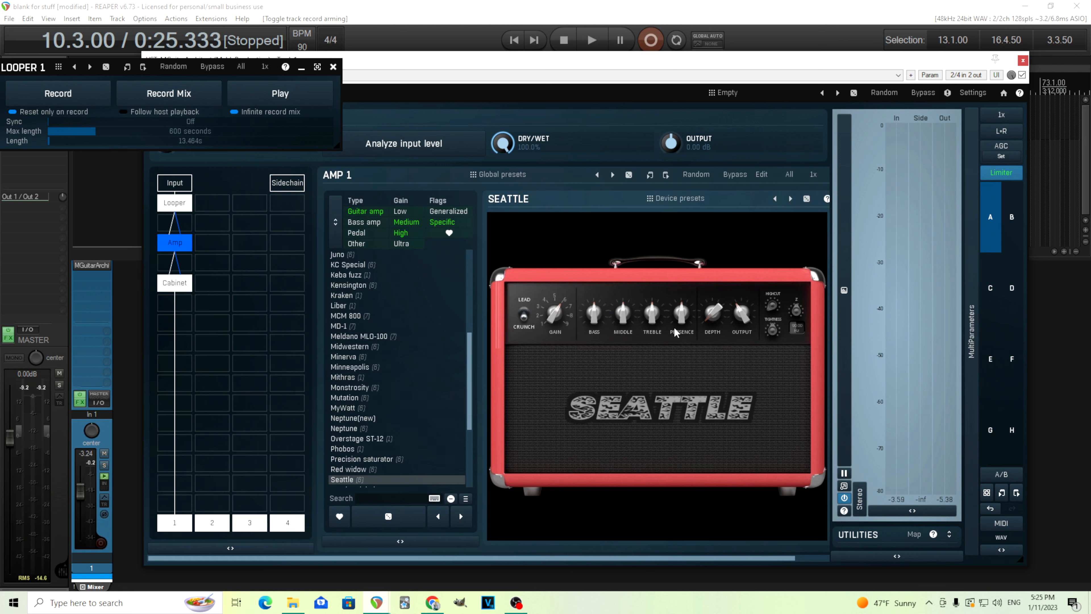
pyautogui.click(284, 95)
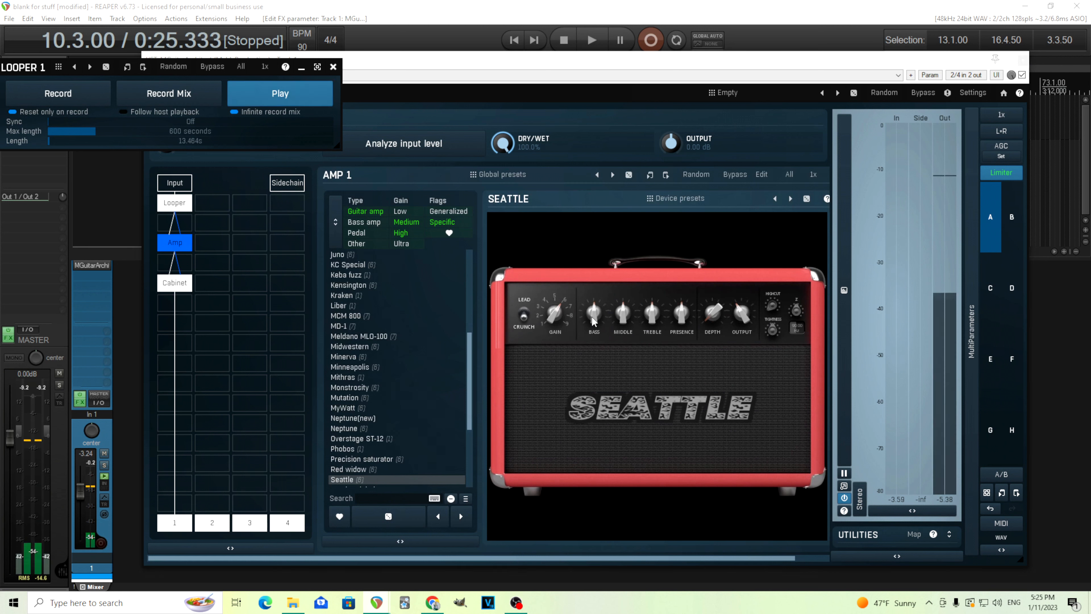
pyautogui.moveTo(594, 318); pyautogui.dragTo(652, 310)
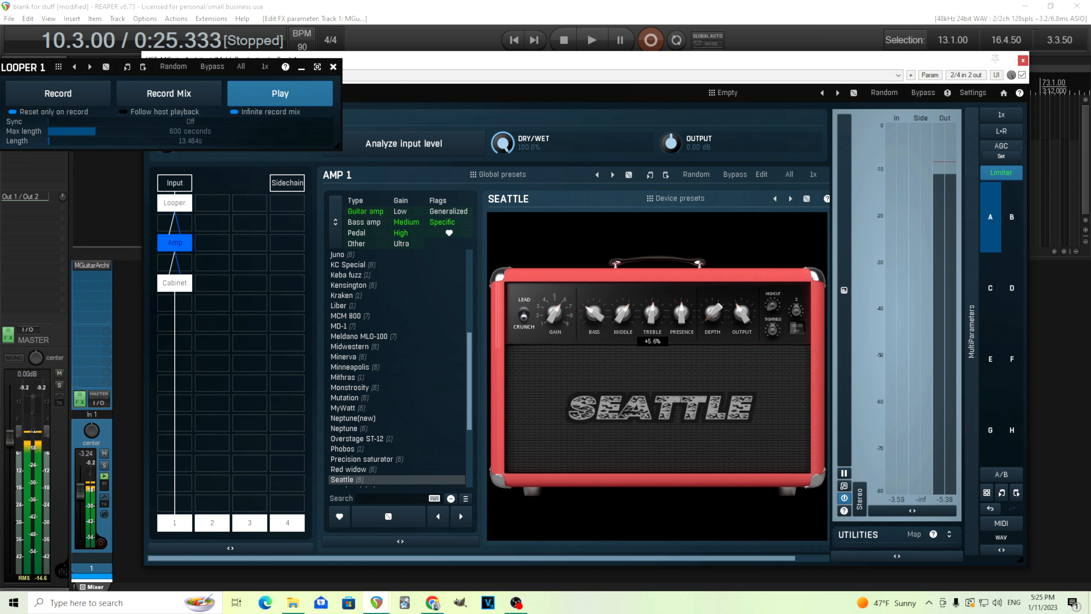
pyautogui.moveTo(742, 316); pyautogui.dragTo(741, 316)
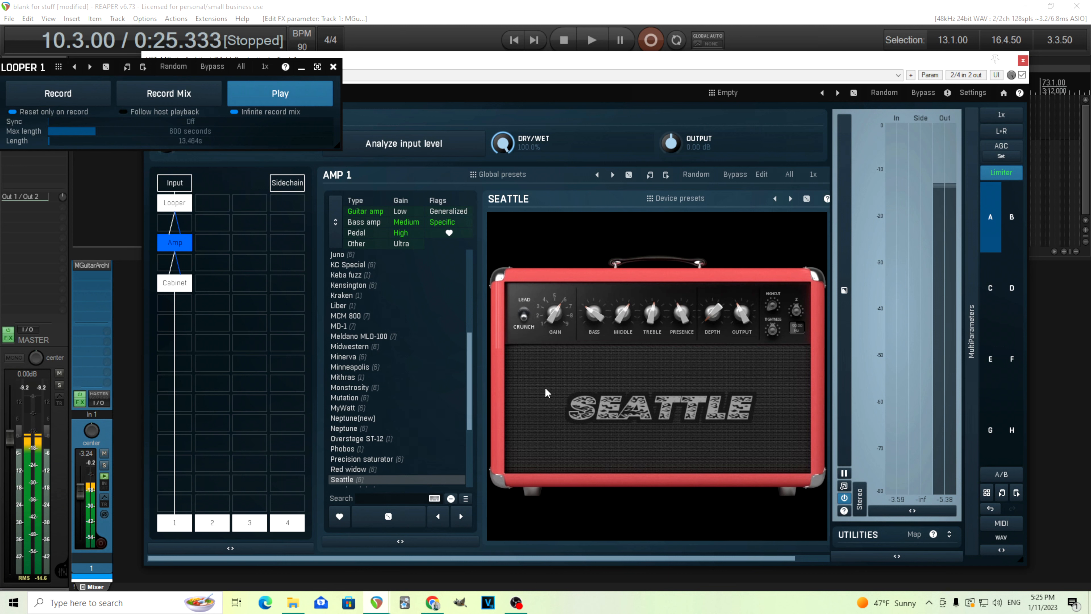
# Step: Move the Iridium mic farther away and slightly toward the cap, switch the character mode, stop the loop and set the high-cut to 8854 Hz
pyautogui.click(175, 282)
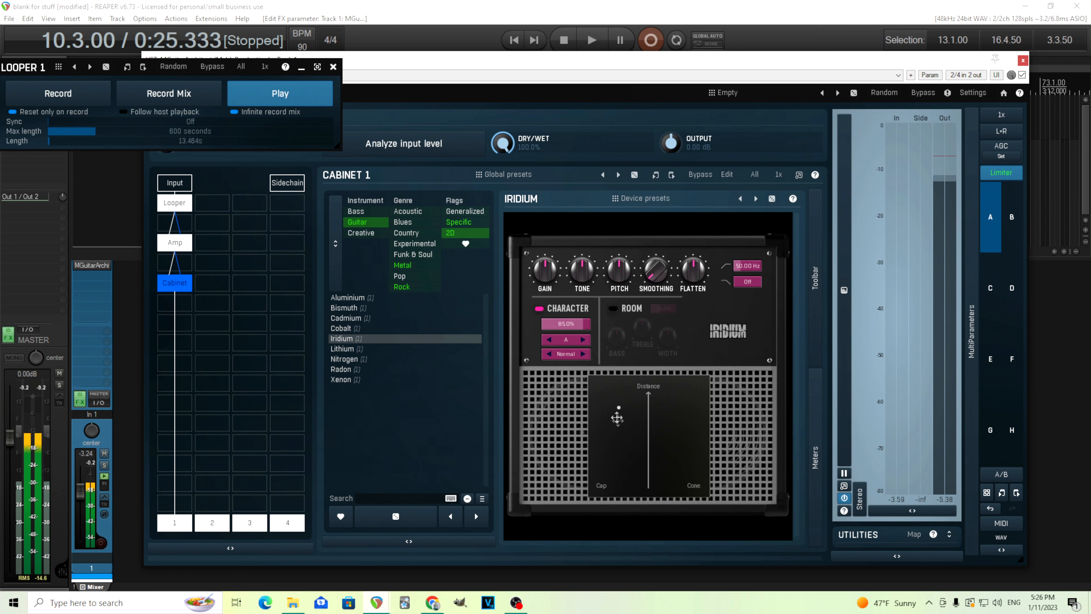
pyautogui.click(583, 354)
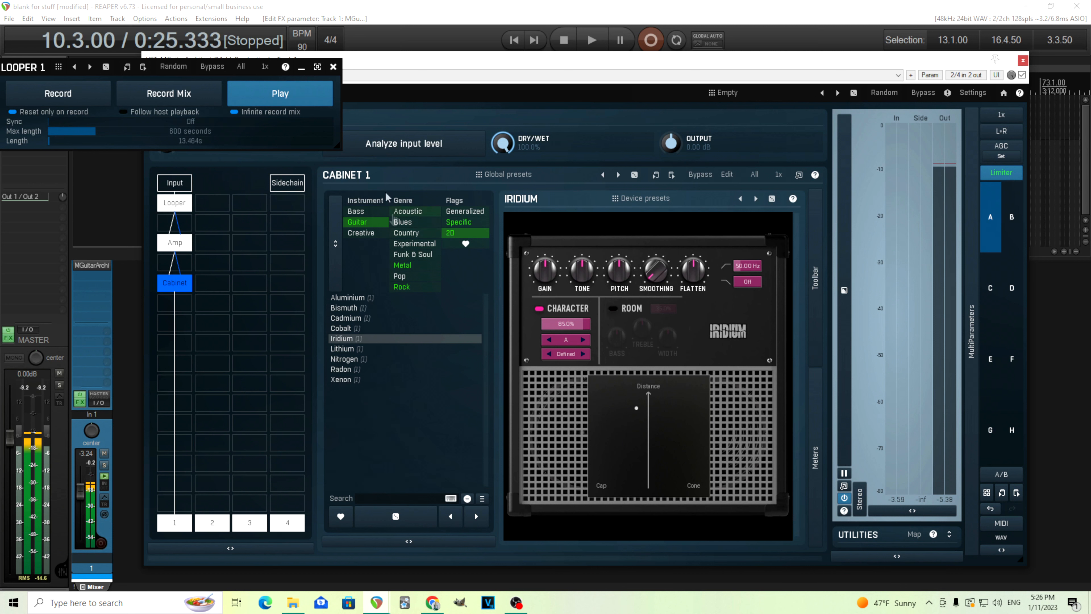
pyautogui.click(292, 95)
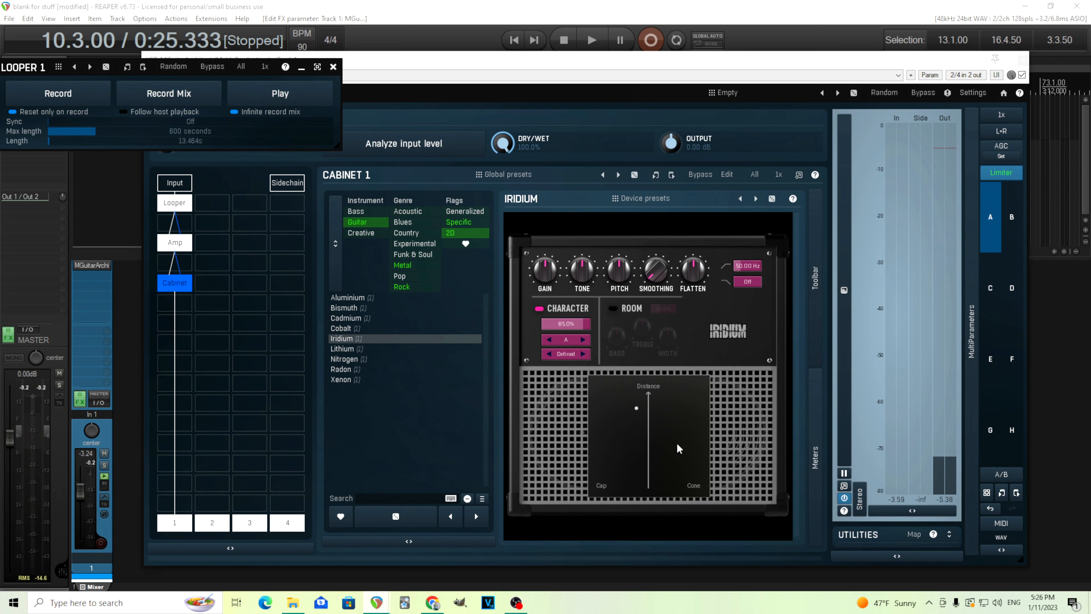
pyautogui.moveTo(752, 288); pyautogui.dragTo(752, 293)
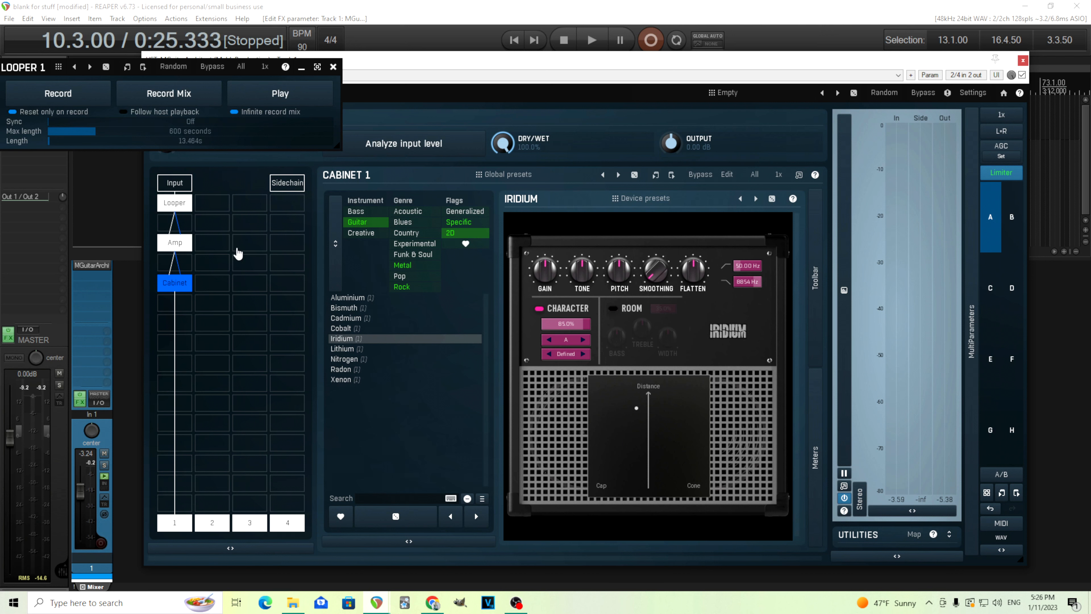
# Step: Copy the Iridium Cabinet and paste it beside the original in the second lane
pyautogui.rightClick(193, 289)
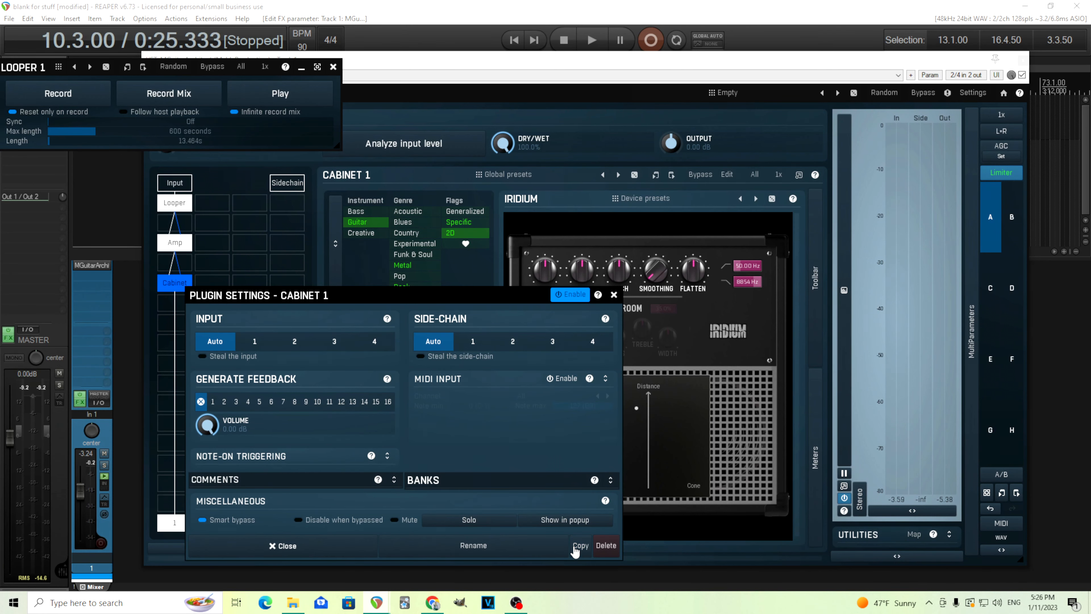
pyautogui.click(614, 295)
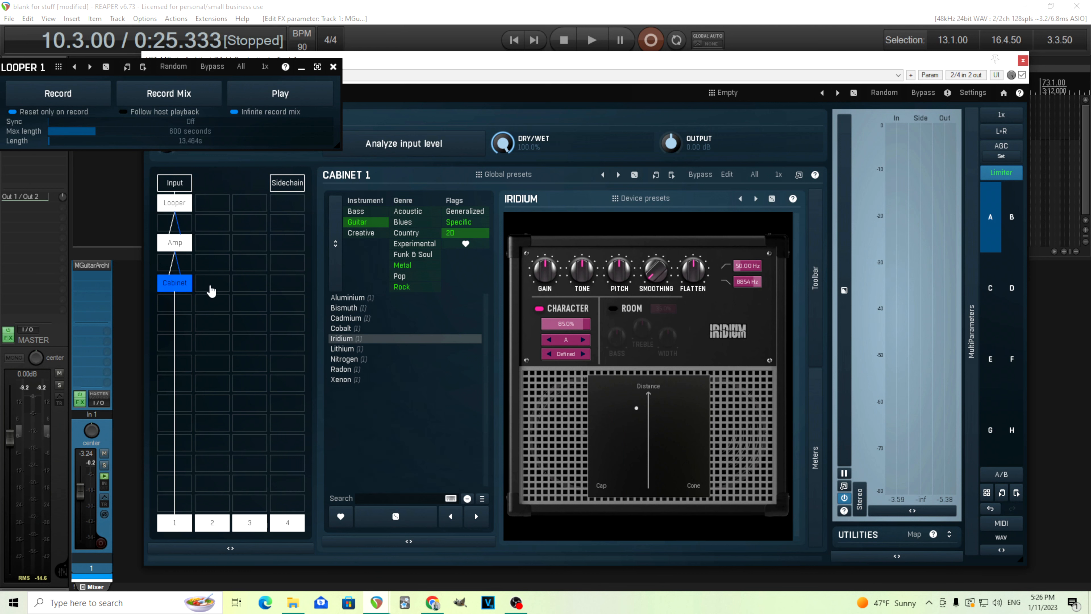
pyautogui.click(210, 291)
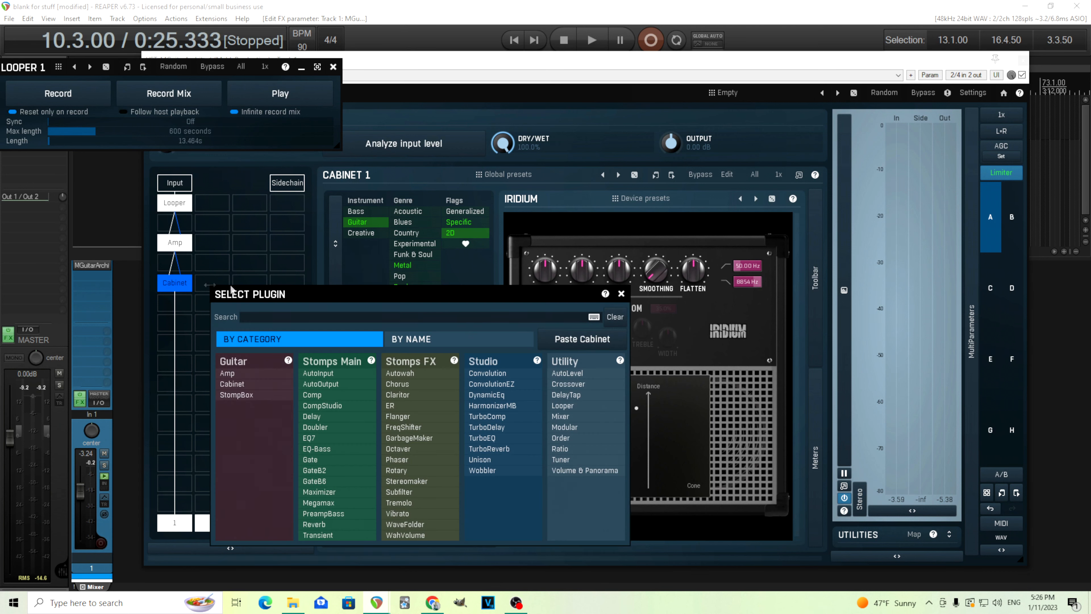
pyautogui.click(602, 339)
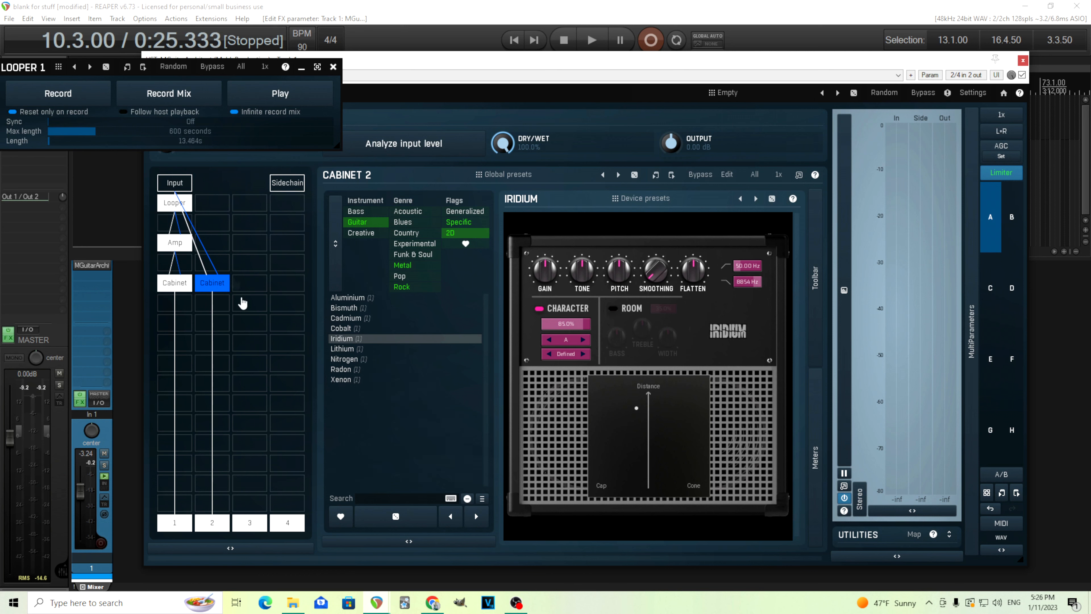
# Step: Set the input of the second Cabinet to lane 1 so that the Amp feeds it
pyautogui.rightClick(214, 291)
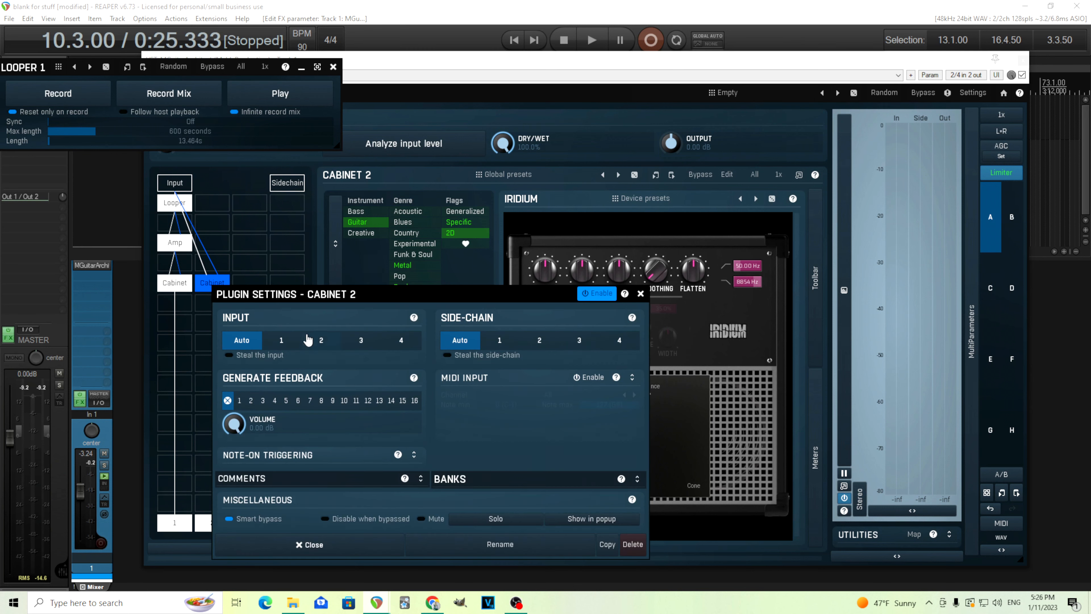
pyautogui.click(282, 340)
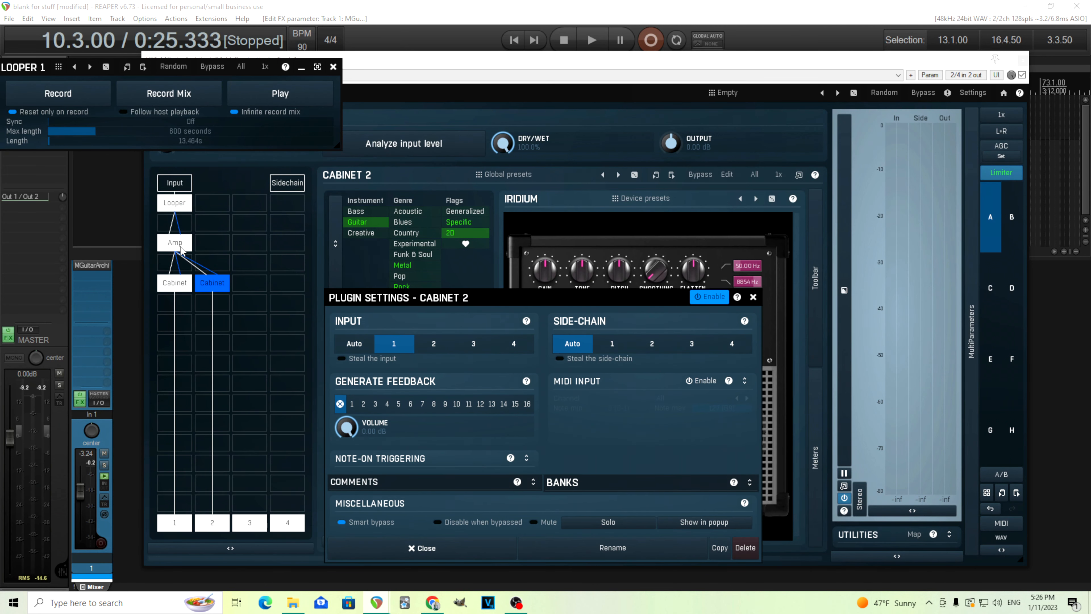
pyautogui.click(210, 335)
pyautogui.moveTo(209, 287)
pyautogui.mouseDown()
pyautogui.moveTo(203, 328)
pyautogui.moveTo(213, 285)
pyautogui.mouseUp()
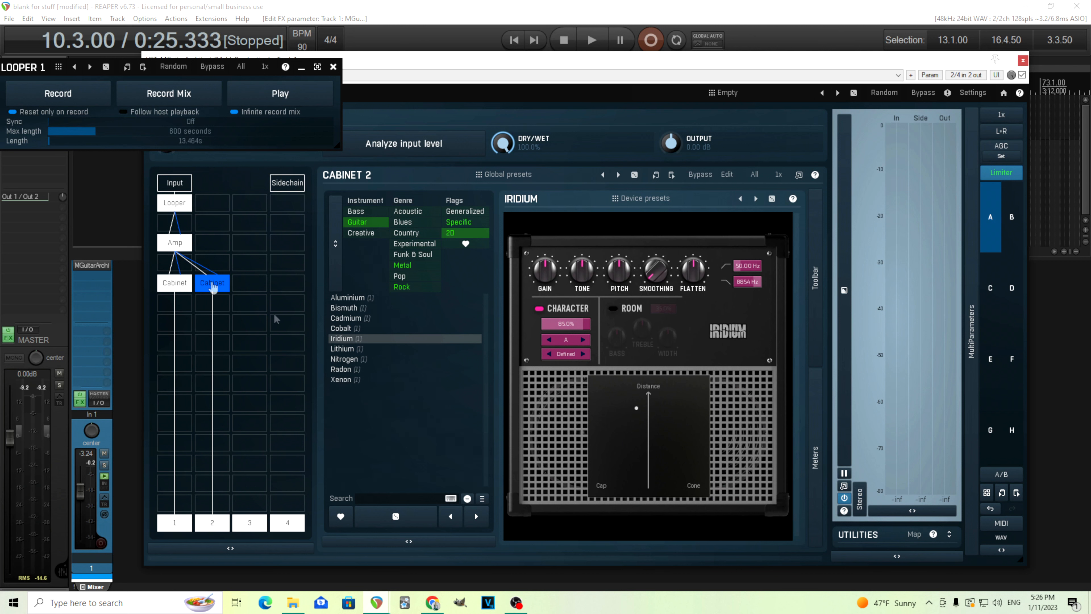
# Step: Audition the second Cabinet with lane 1 output temporarily off, moving its mic closer and toward the cone and setting the character mode to Full
pyautogui.click(181, 528)
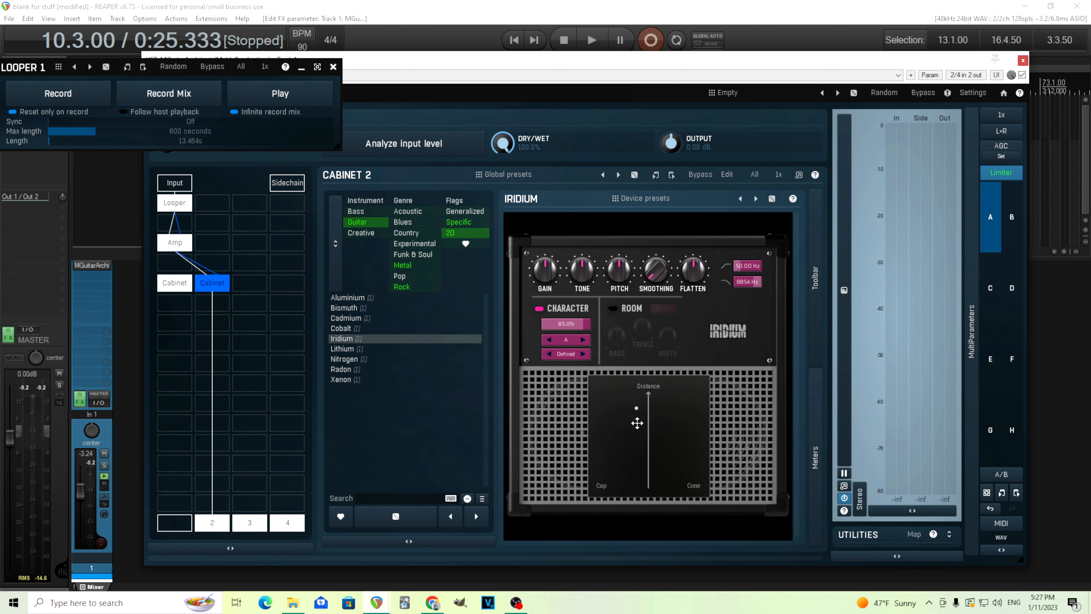
pyautogui.click(303, 90)
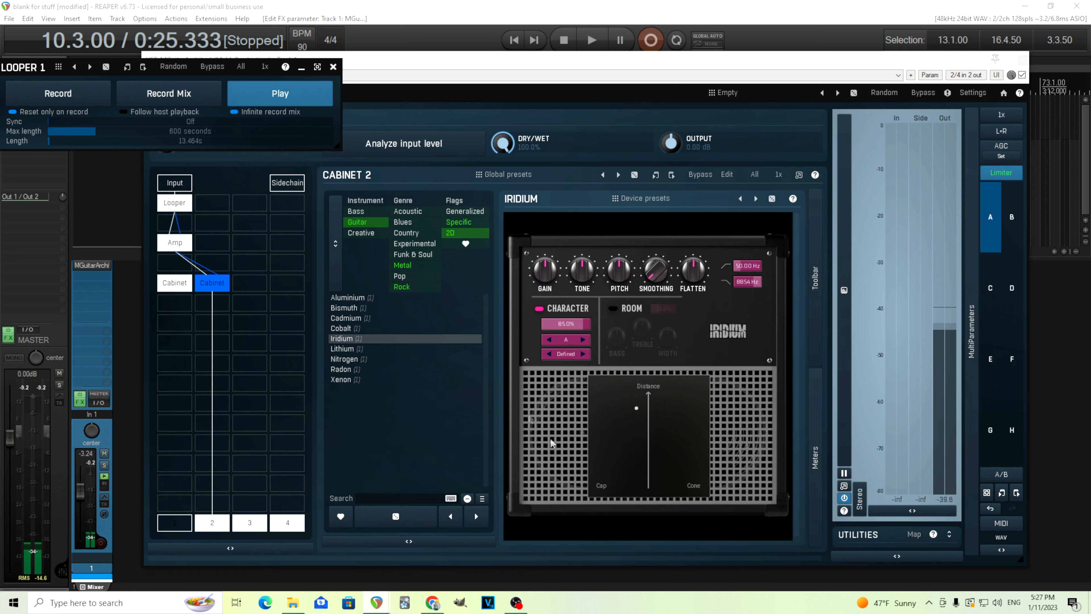
pyautogui.moveTo(637, 408); pyautogui.dragTo(668, 429)
pyautogui.click(573, 355)
pyautogui.click(598, 383)
pyautogui.moveTo(668, 429)
pyautogui.mouseDown()
pyautogui.moveTo(656, 425)
pyautogui.moveTo(655, 441)
pyautogui.mouseUp()
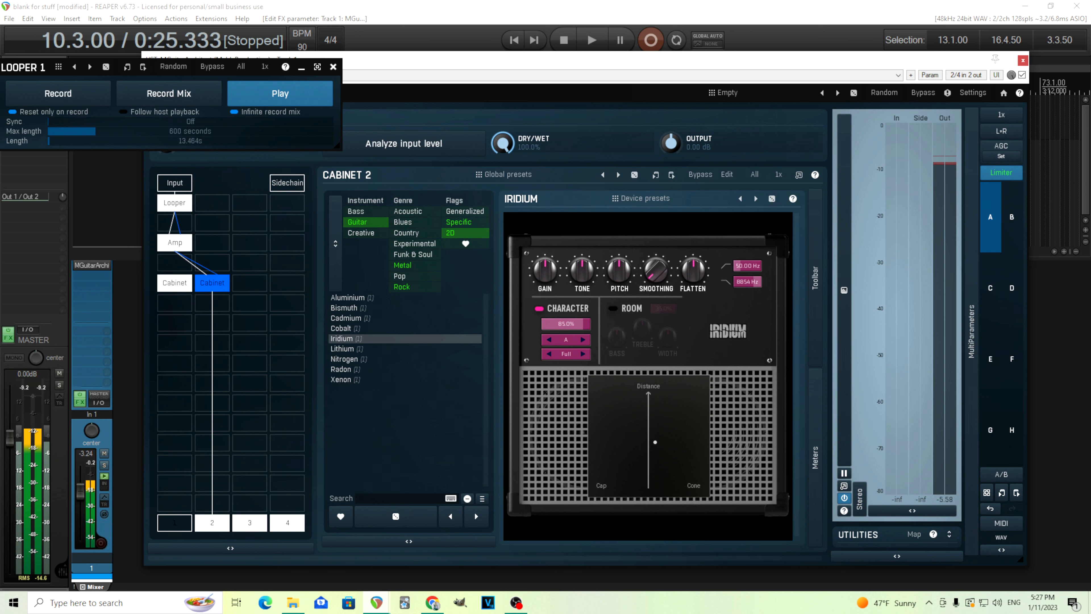
pyautogui.click(284, 98)
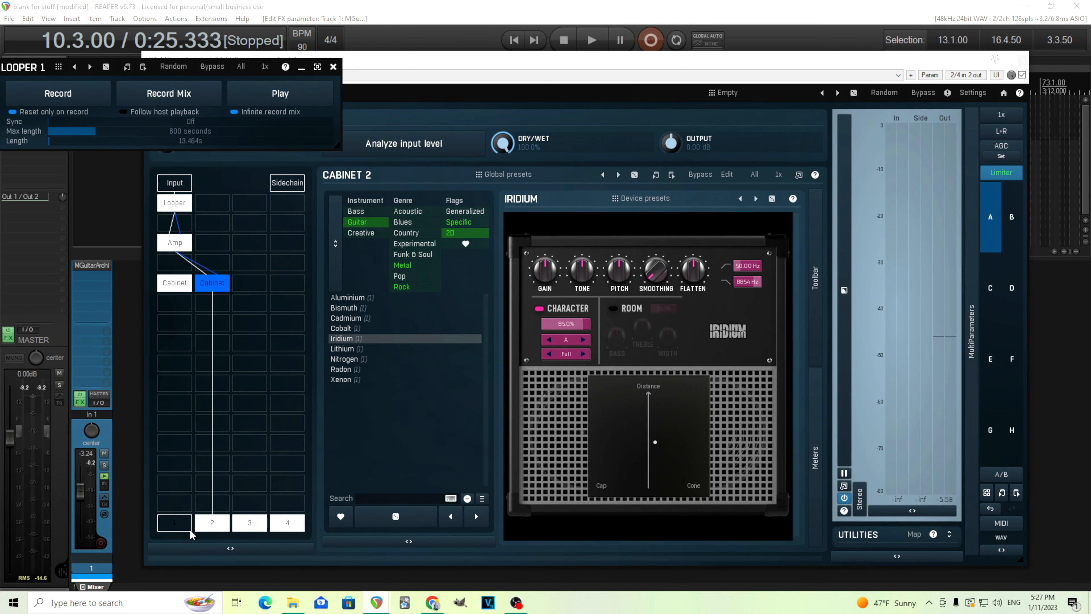
pyautogui.click(172, 528)
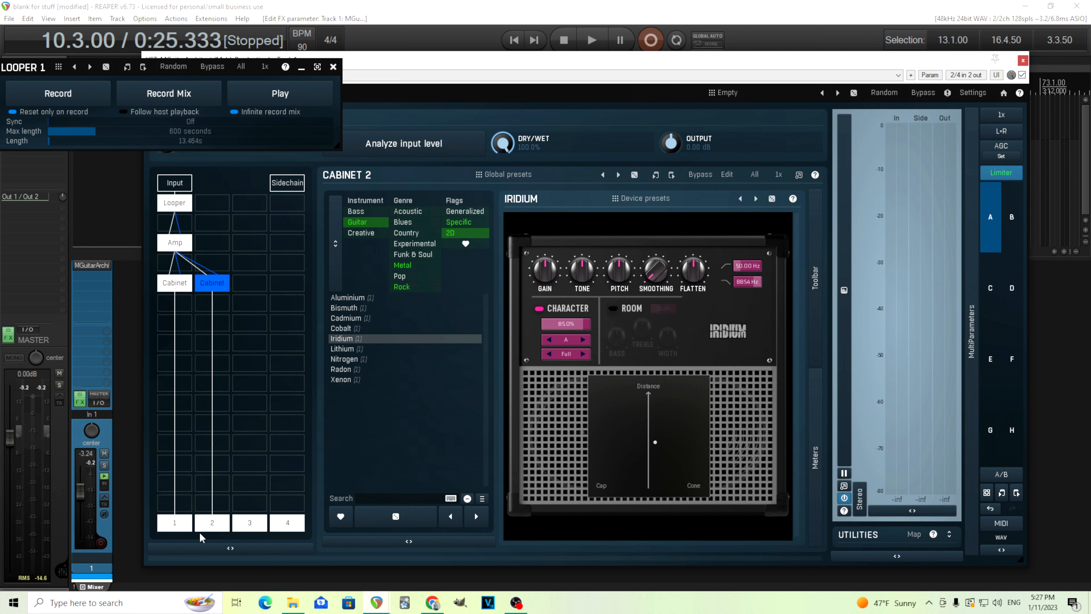
# Step: Add a Ratio module two rows below the first Cabinet and set its side-chain to lane 2 with stealing enabled
pyautogui.click(184, 333)
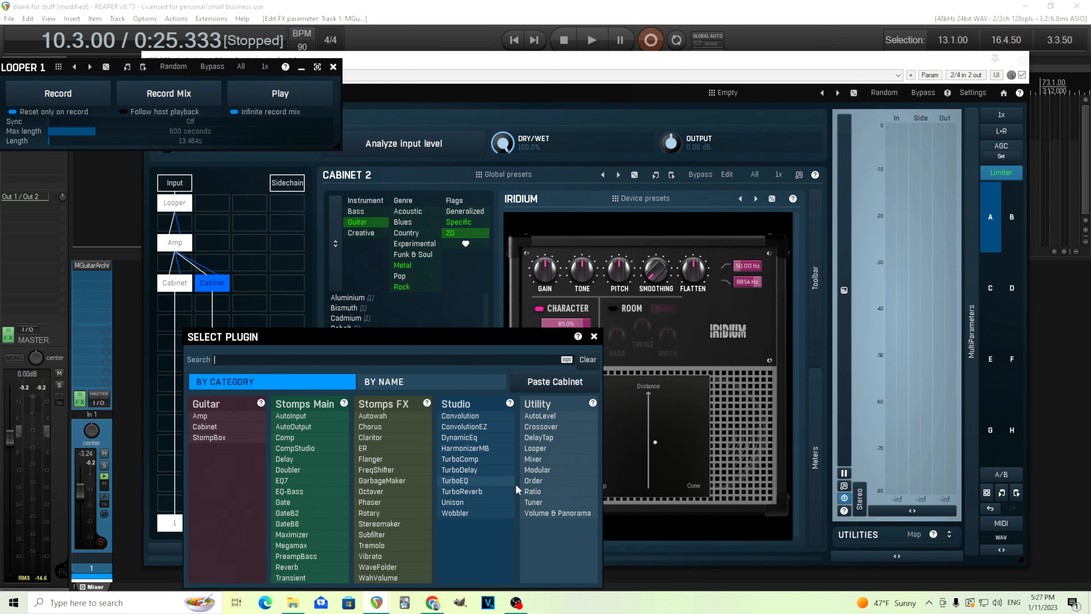
pyautogui.click(532, 492)
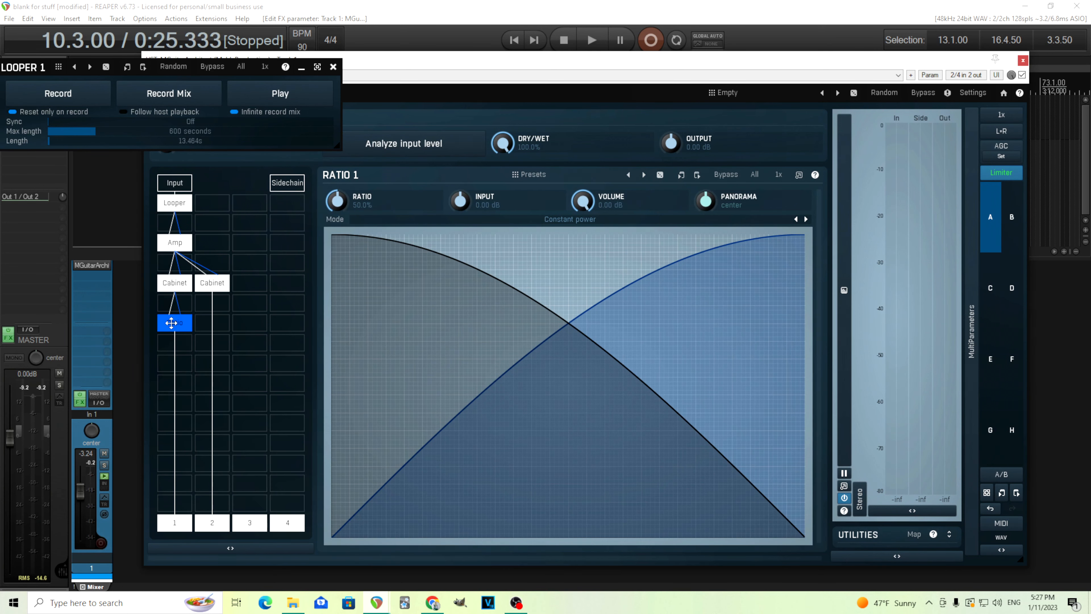
pyautogui.moveTo(172, 323); pyautogui.dragTo(172, 343)
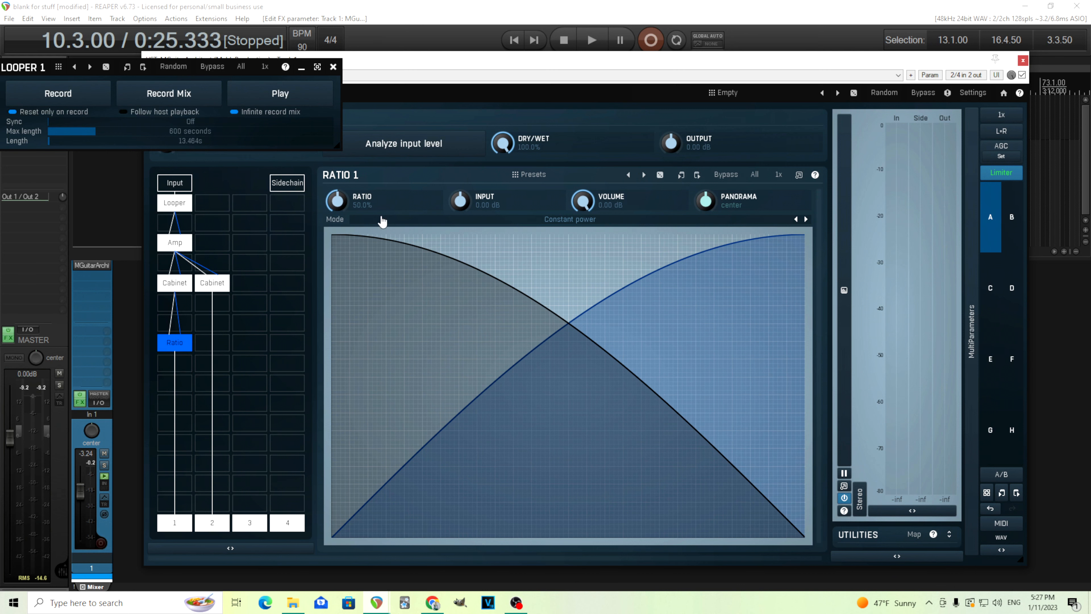
pyautogui.rightClick(180, 342)
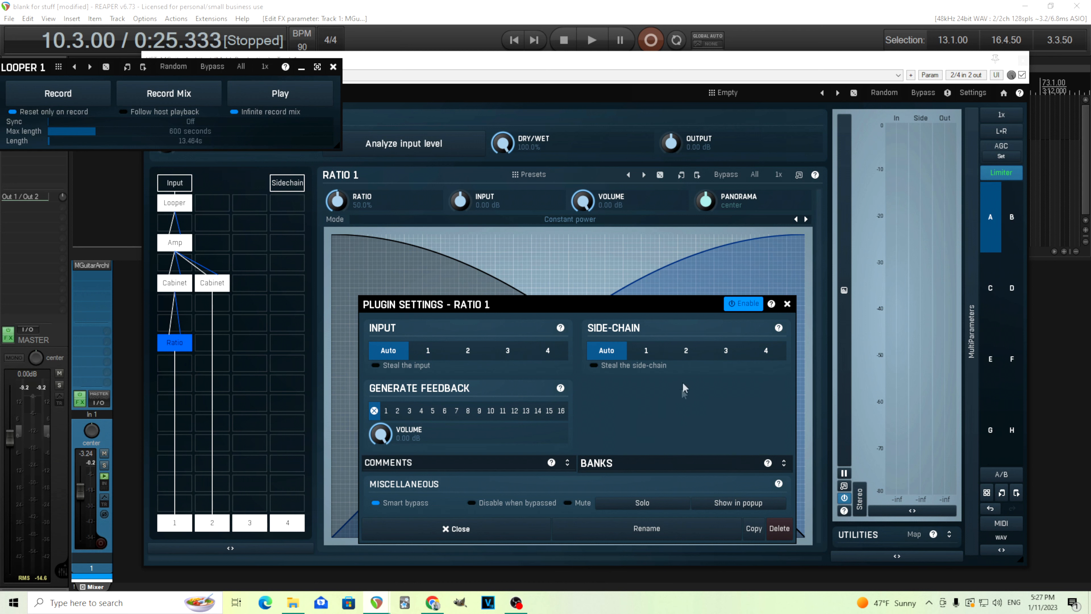
pyautogui.click(684, 356)
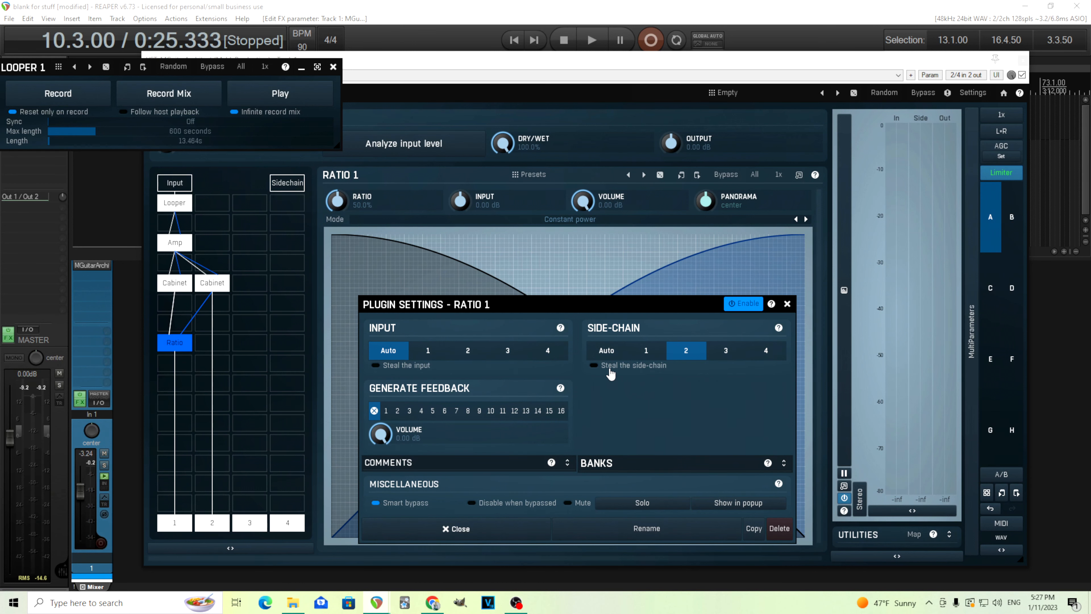
pyautogui.click(787, 304)
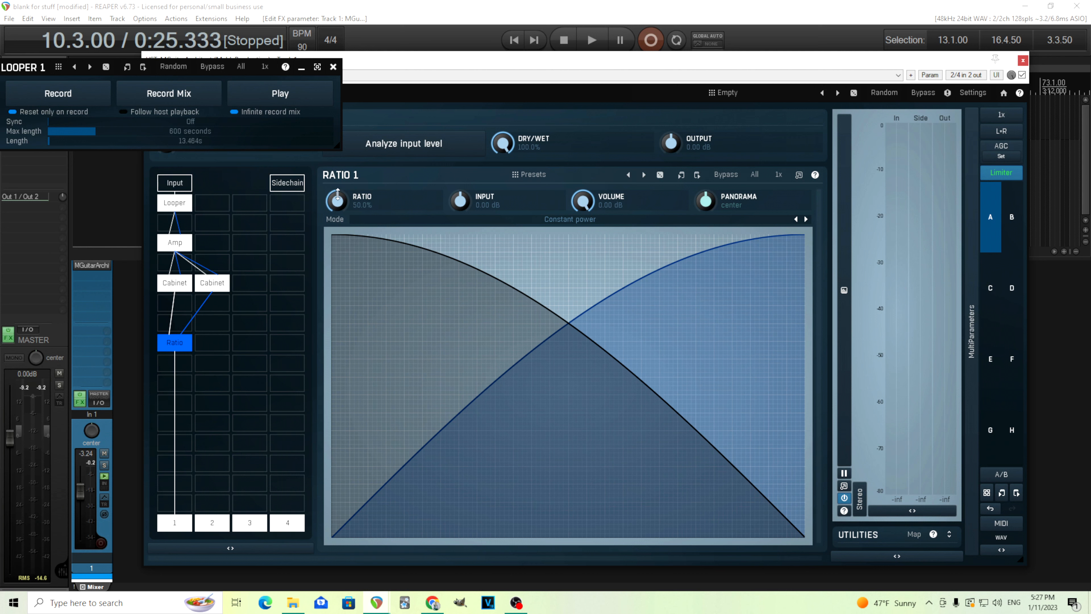
# Step: Sweep the ratio between both Cabinets while the loop plays, set it to 40% and stop playback
pyautogui.moveTo(335, 201); pyautogui.dragTo(335, 244)
pyautogui.moveTo(364, 196); pyautogui.dragTo(365, 116)
pyautogui.moveTo(336, 197); pyautogui.dragTo(336, 241)
pyautogui.click(270, 91)
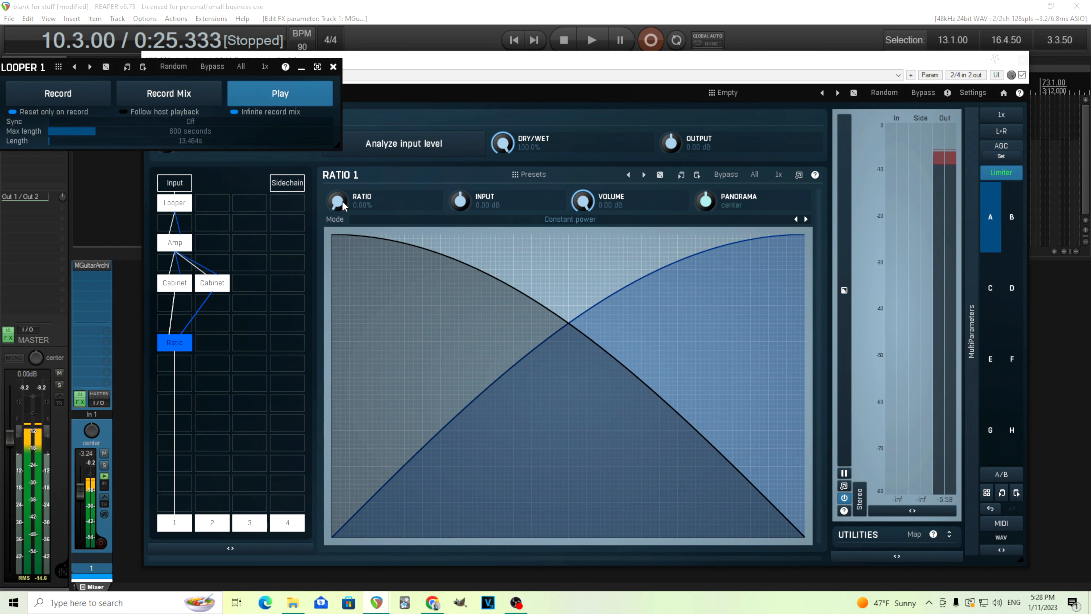
pyautogui.moveTo(337, 200); pyautogui.dragTo(338, 129)
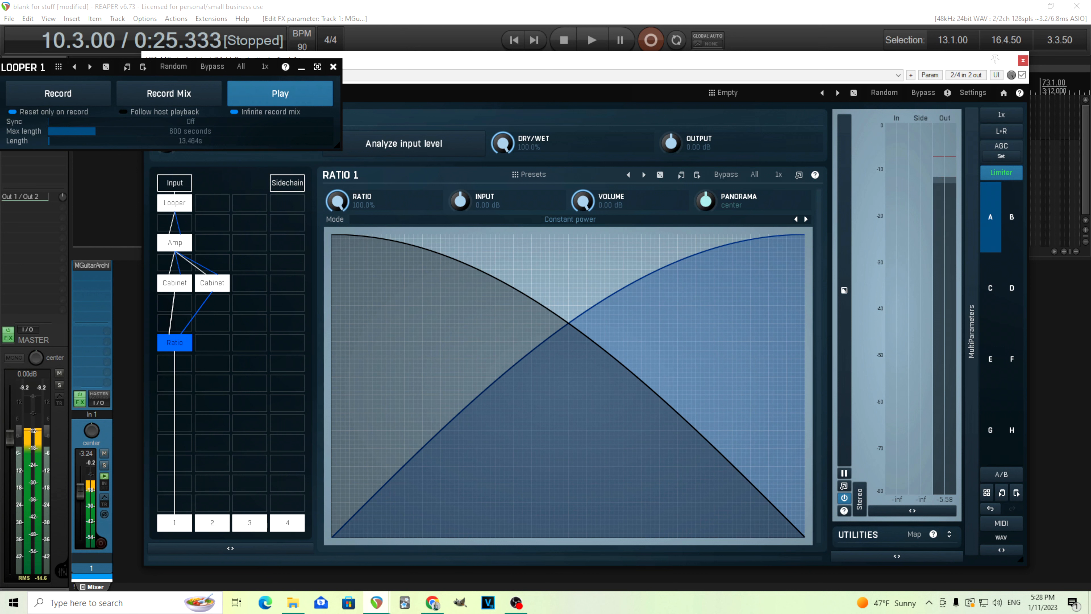
pyautogui.moveTo(337, 201); pyautogui.dragTo(337, 258)
pyautogui.moveTo(337, 200); pyautogui.dragTo(338, 187)
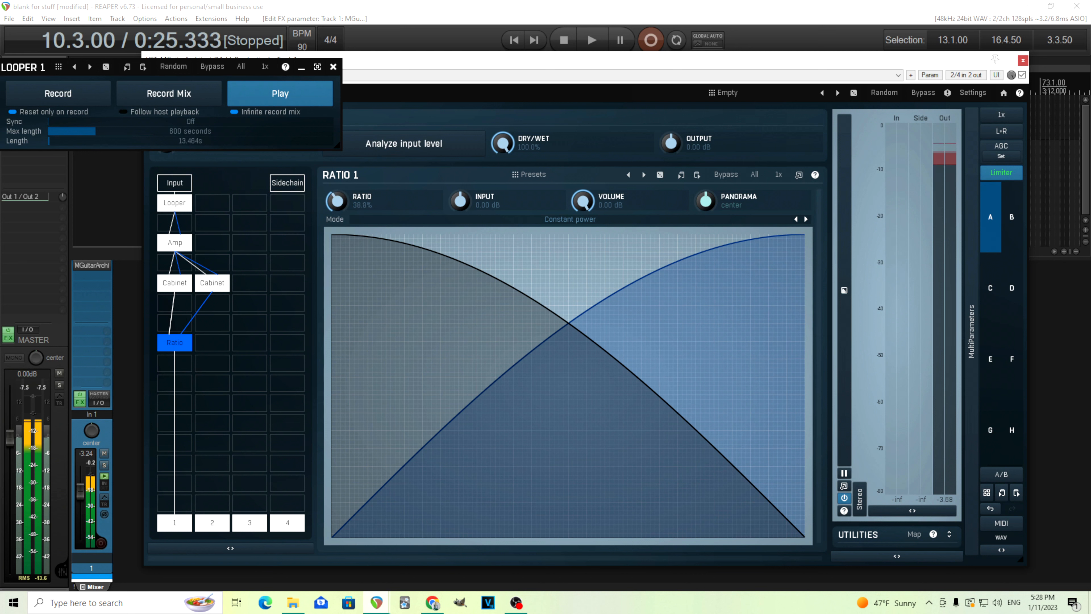
pyautogui.moveTo(337, 200)
pyautogui.mouseDown()
pyautogui.moveTo(337, 212)
pyautogui.moveTo(337, 192)
pyautogui.moveTo(338, 203)
pyautogui.mouseUp()
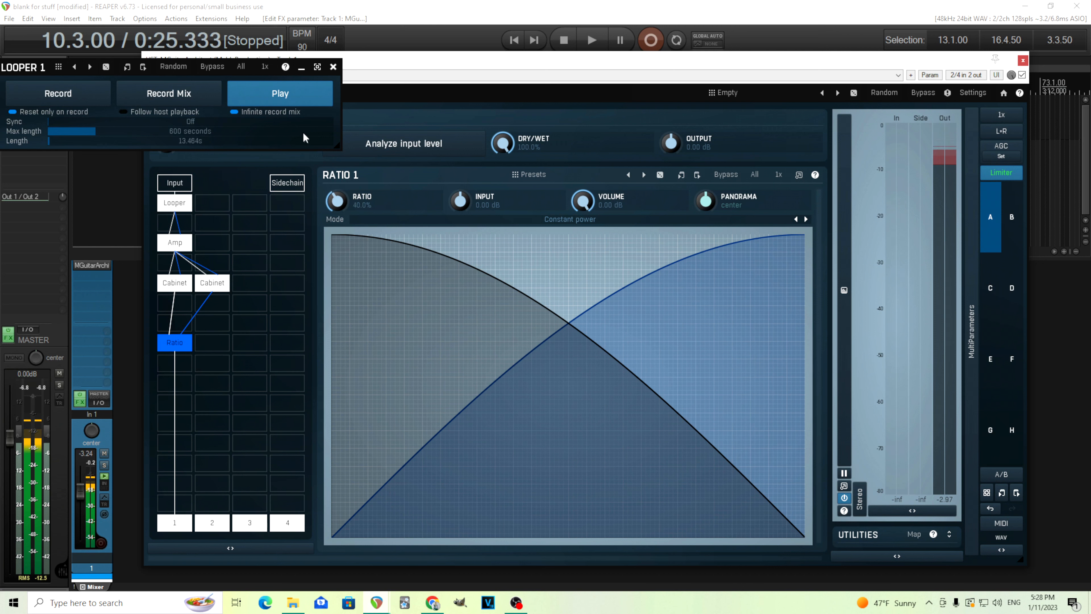
pyautogui.click(290, 88)
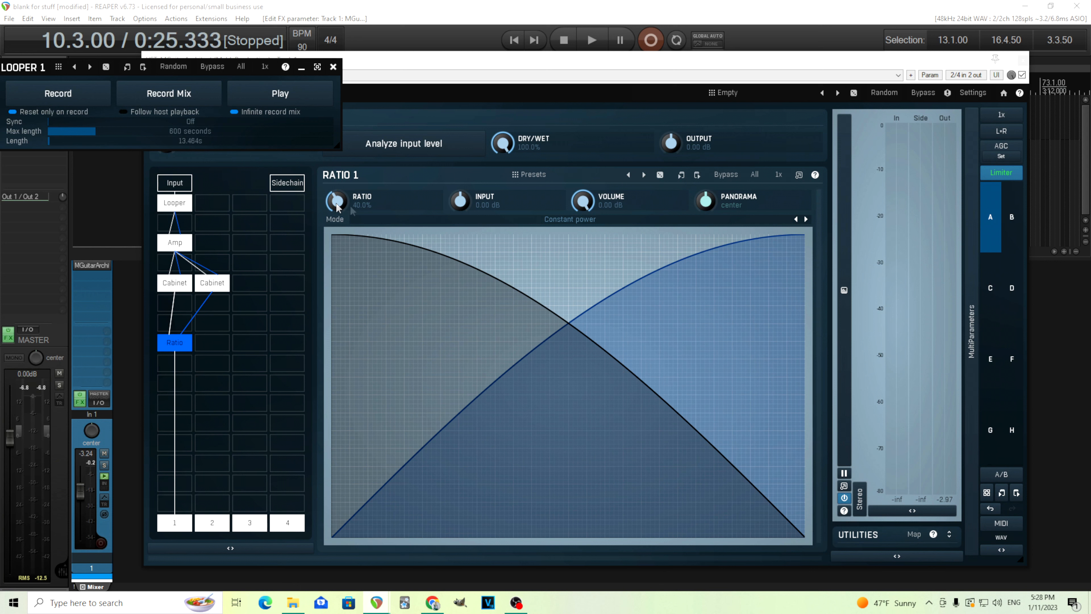
# Step: Compare the Linear, Transition and Fade modes of the Ratio module and return to Constant power
pyautogui.click(617, 219)
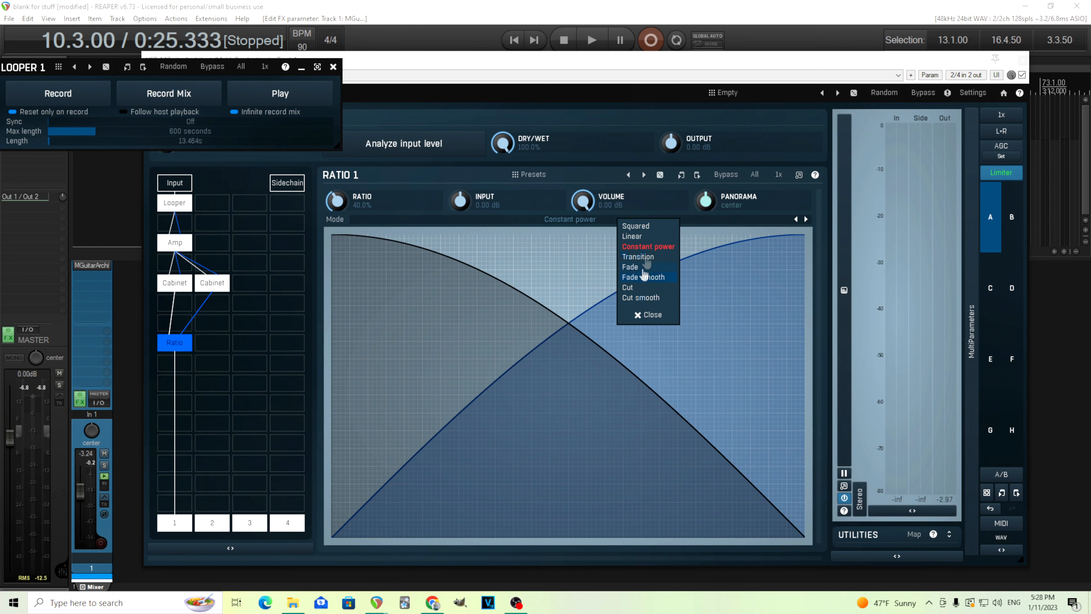
pyautogui.click(650, 239)
pyautogui.click(622, 220)
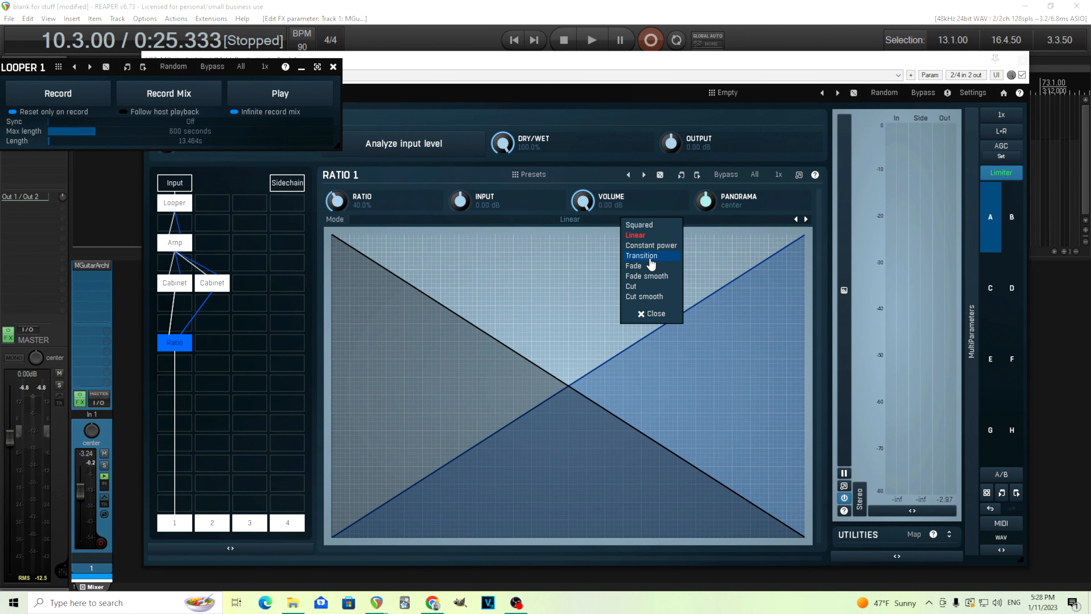
pyautogui.click(651, 259)
pyautogui.click(610, 219)
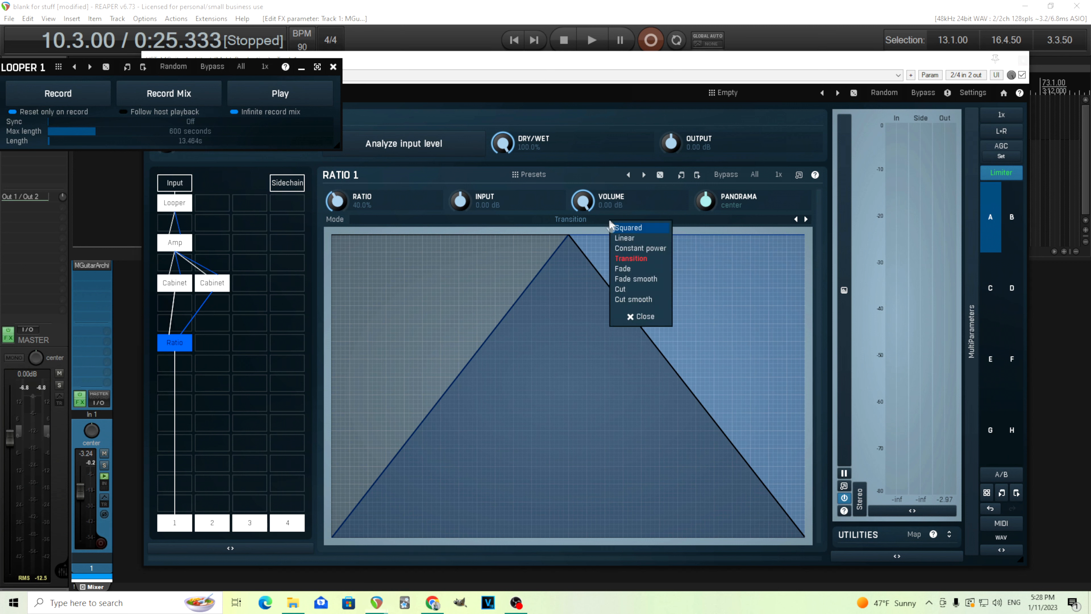
pyautogui.click(634, 271)
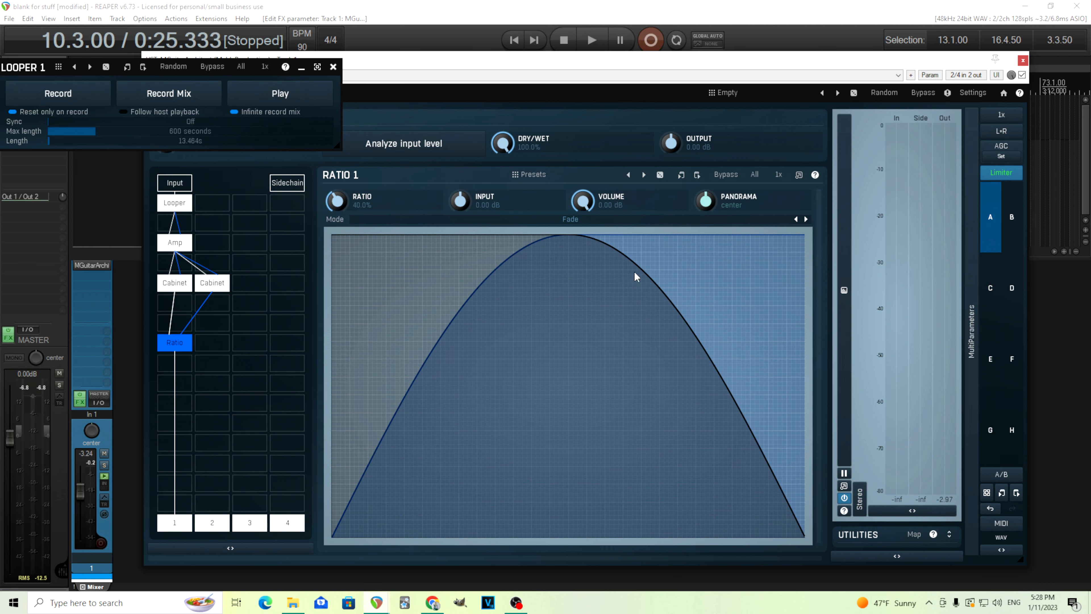
pyautogui.click(591, 220)
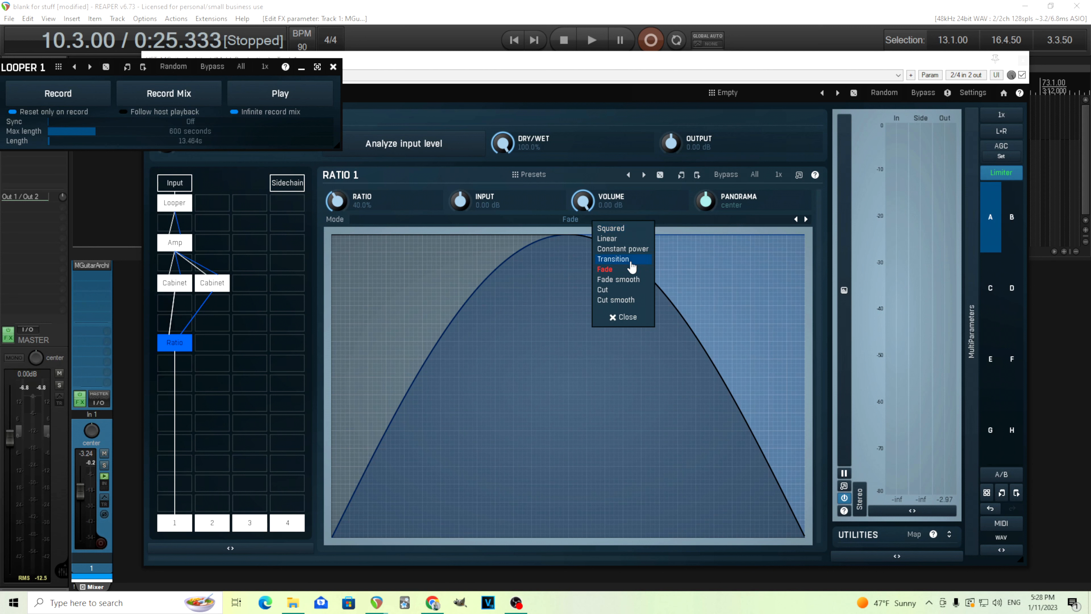
pyautogui.click(634, 250)
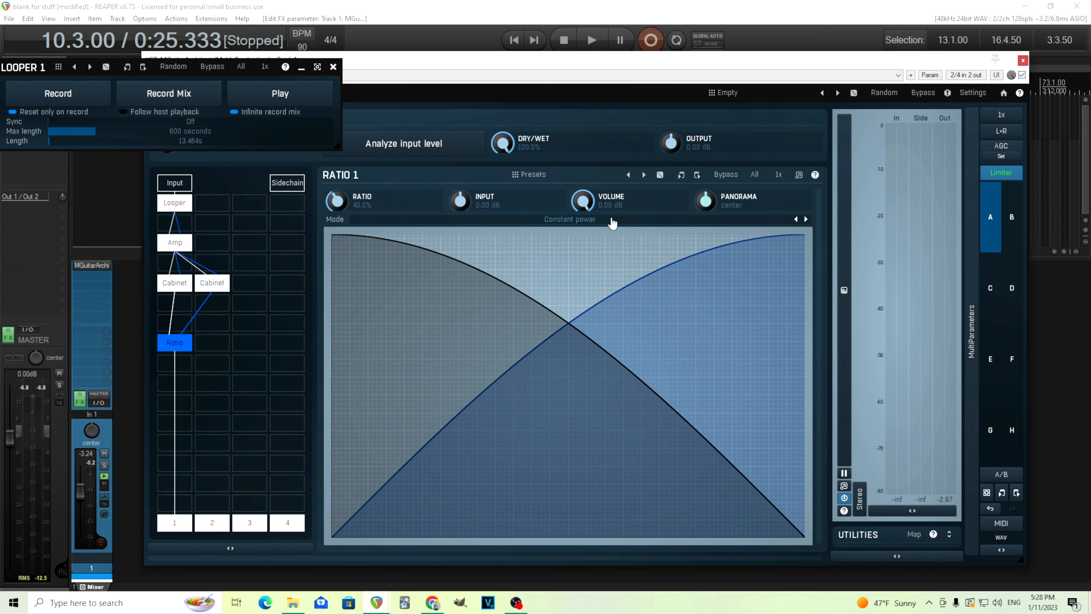
# Step: Set the ratio to 42.4% and disable the Ratio module
pyautogui.moveTo(342, 204); pyautogui.dragTo(343, 201)
pyautogui.doubleClick(175, 347)
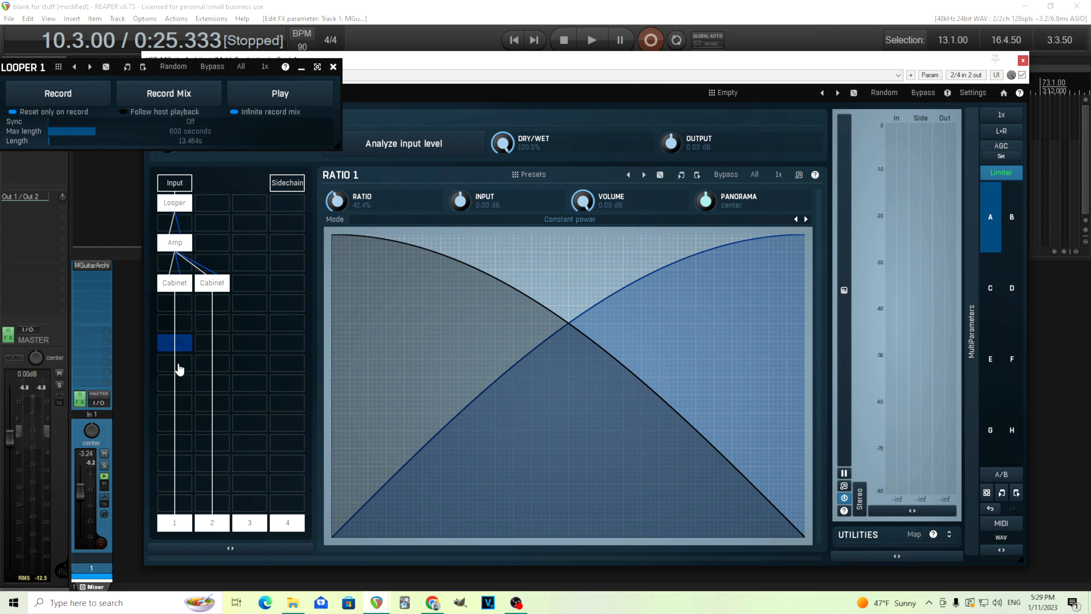
# Step: Add a Mixer directly below the disabled Ratio, enable inputs 1 and 2 and make it steal input 2
pyautogui.doubleClick(179, 369)
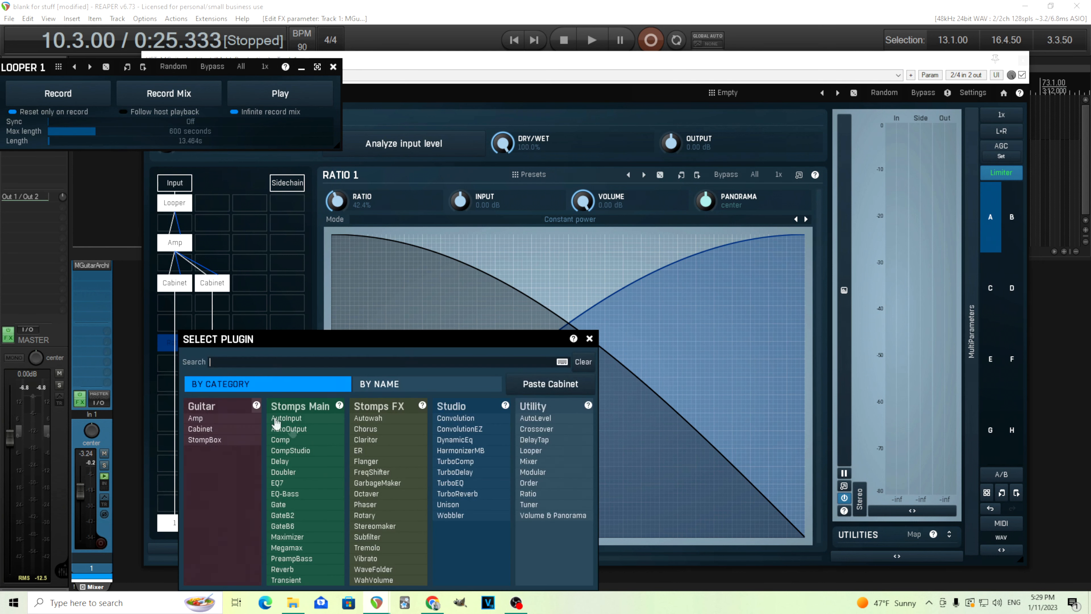
pyautogui.click(544, 461)
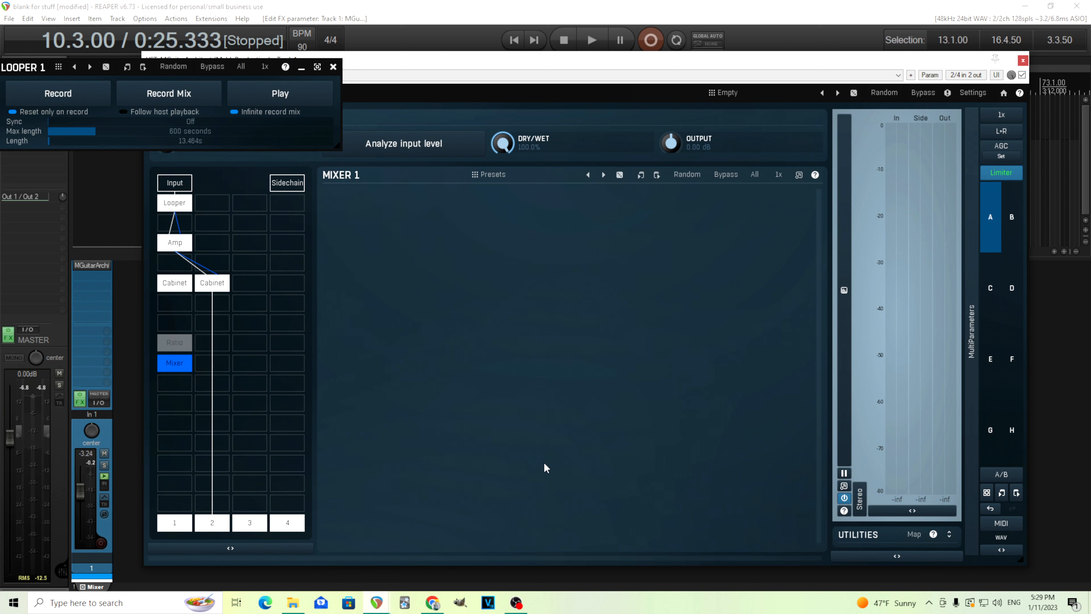
pyautogui.rightClick(183, 373)
pyautogui.moveTo(244, 381); pyautogui.dragTo(457, 235)
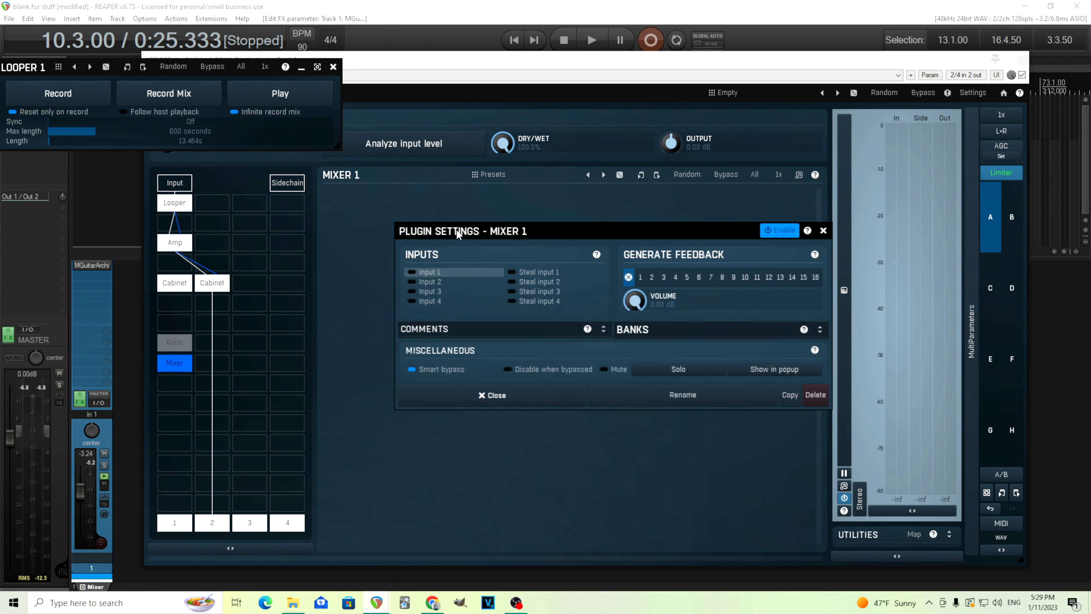
pyautogui.click(427, 272)
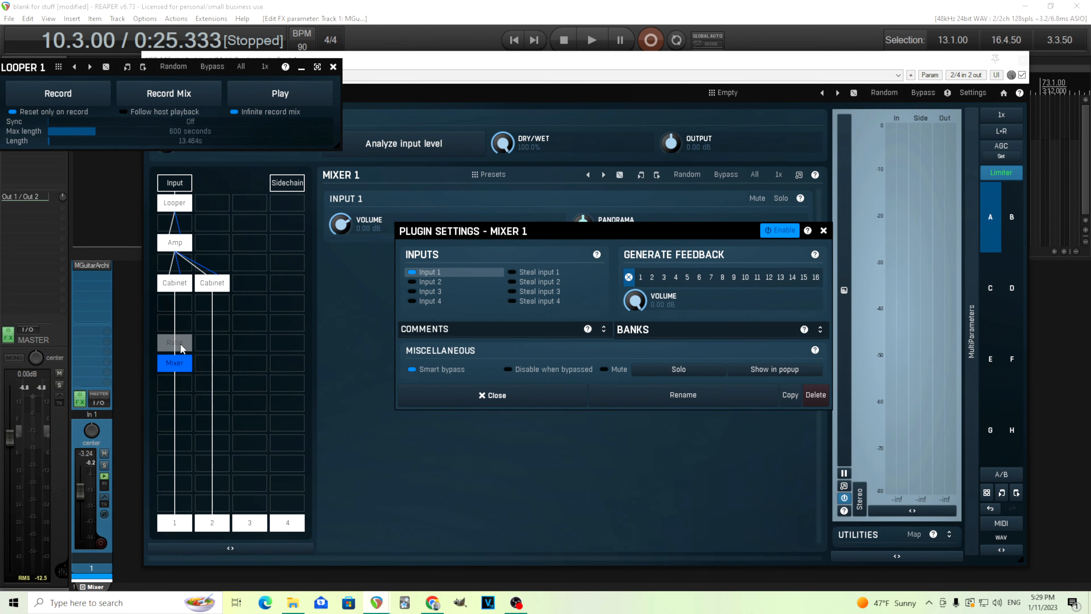
pyautogui.click(425, 283)
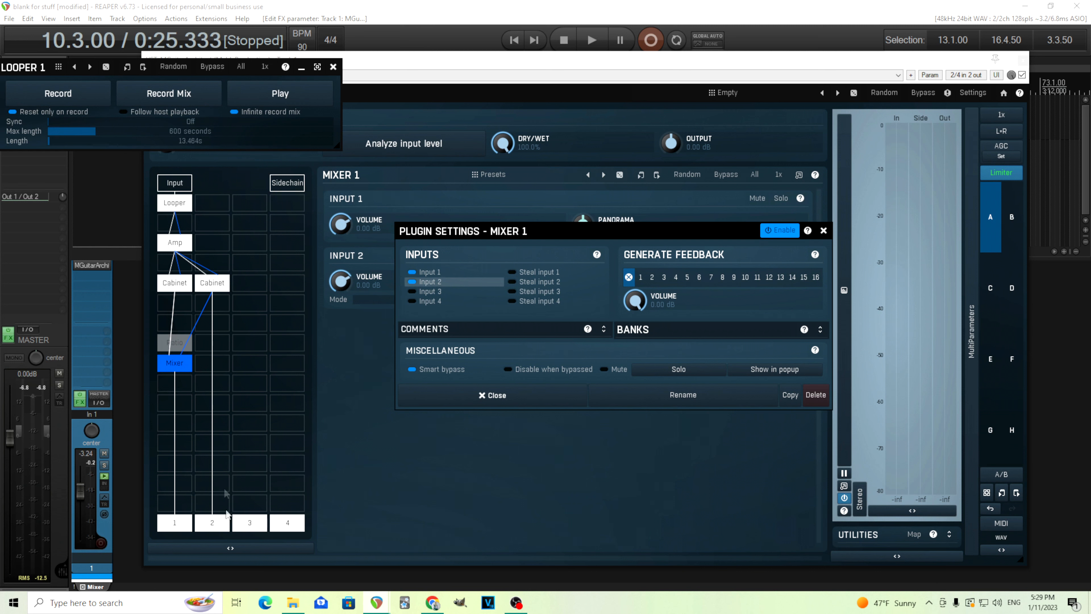
pyautogui.click(517, 283)
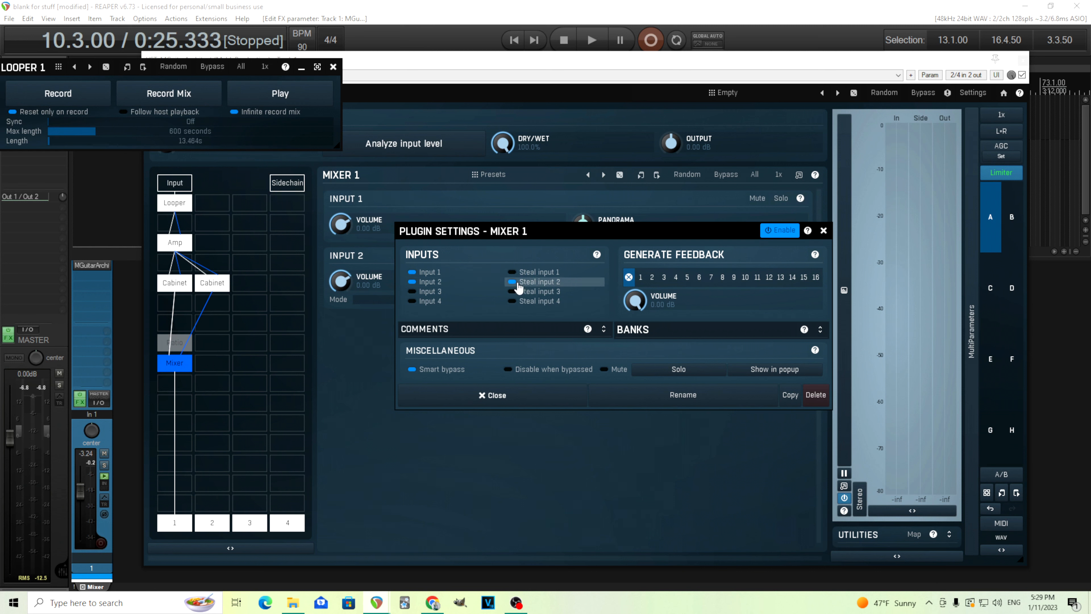
pyautogui.click(515, 394)
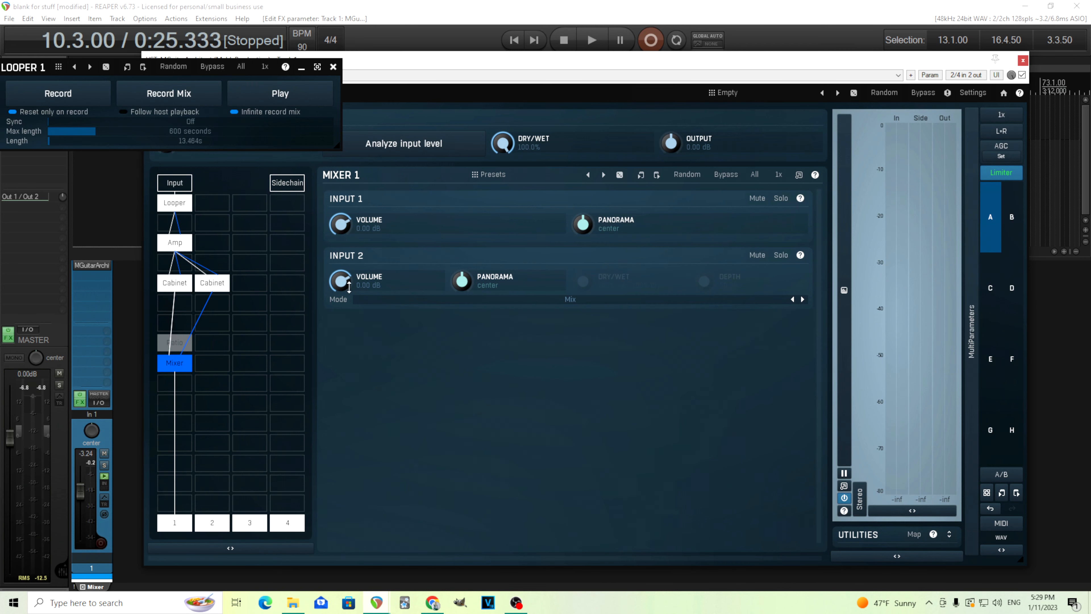
# Step: Try varying the Mixer's input 2 volume, reset it to 0 dB and briefly view the Amp
pyautogui.moveTo(341, 281)
pyautogui.mouseDown()
pyautogui.moveTo(341, 296)
pyautogui.moveTo(341, 279)
pyautogui.mouseUp()
pyautogui.moveTo(351, 280); pyautogui.dragTo(350, 269)
pyautogui.doubleClick(351, 280)
pyautogui.click(174, 242)
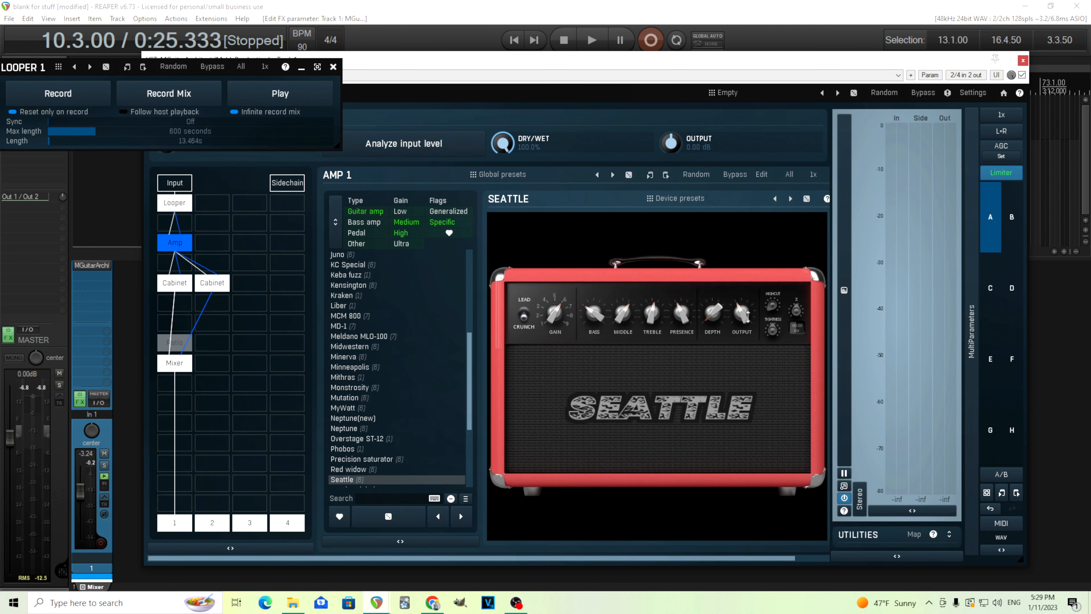
pyautogui.click(188, 363)
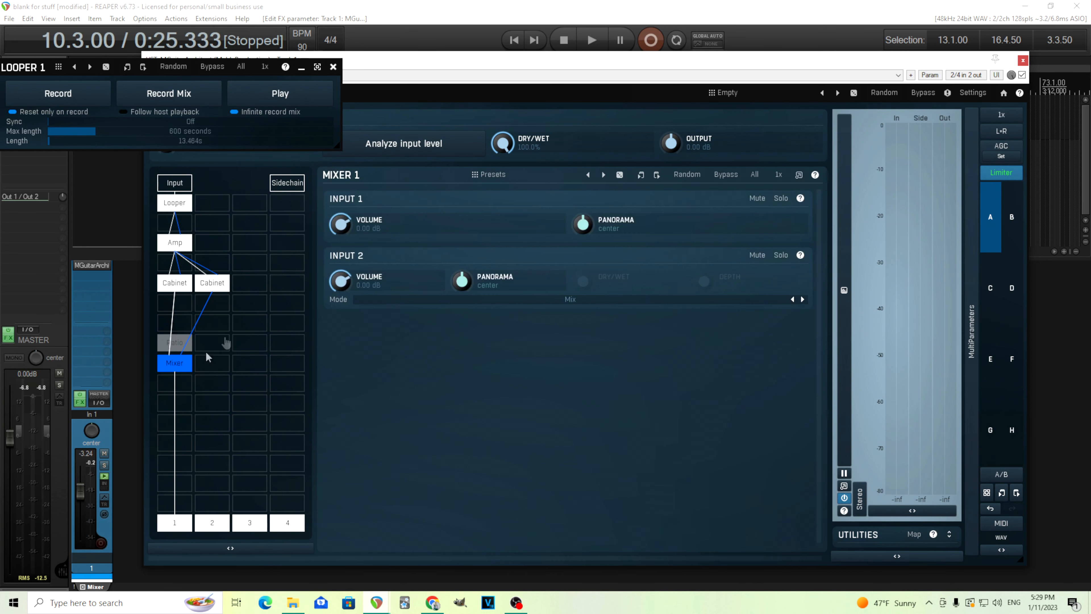
# Step: With the loop playing, test the Mixer's input 2 level and set the volumes of inputs 1 and 2 to -3 dB
pyautogui.click(268, 93)
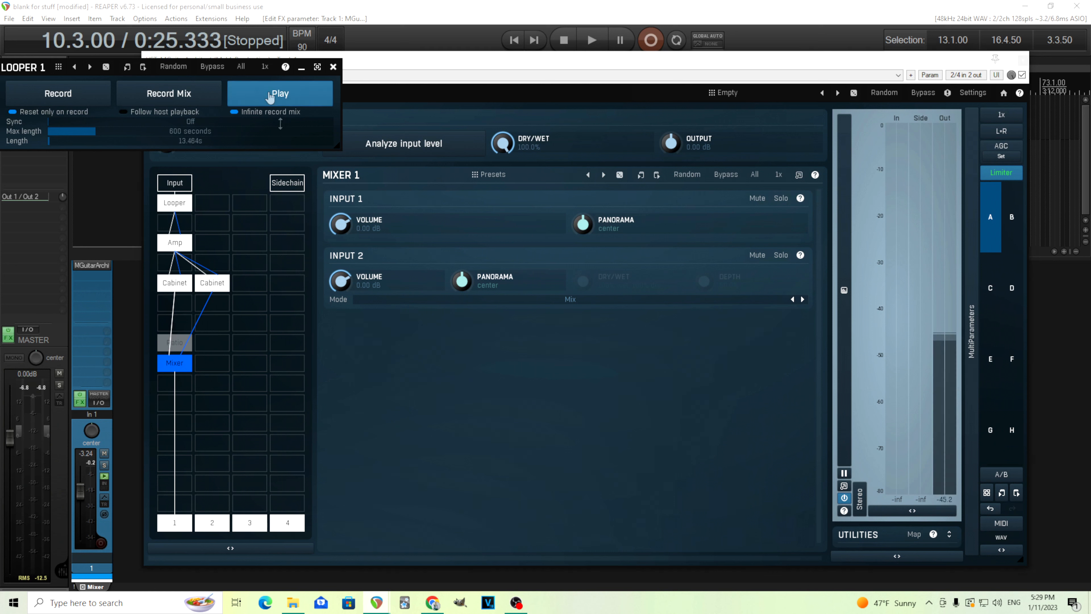
pyautogui.moveTo(346, 282); pyautogui.dragTo(346, 344)
pyautogui.moveTo(340, 281); pyautogui.dragTo(341, 240)
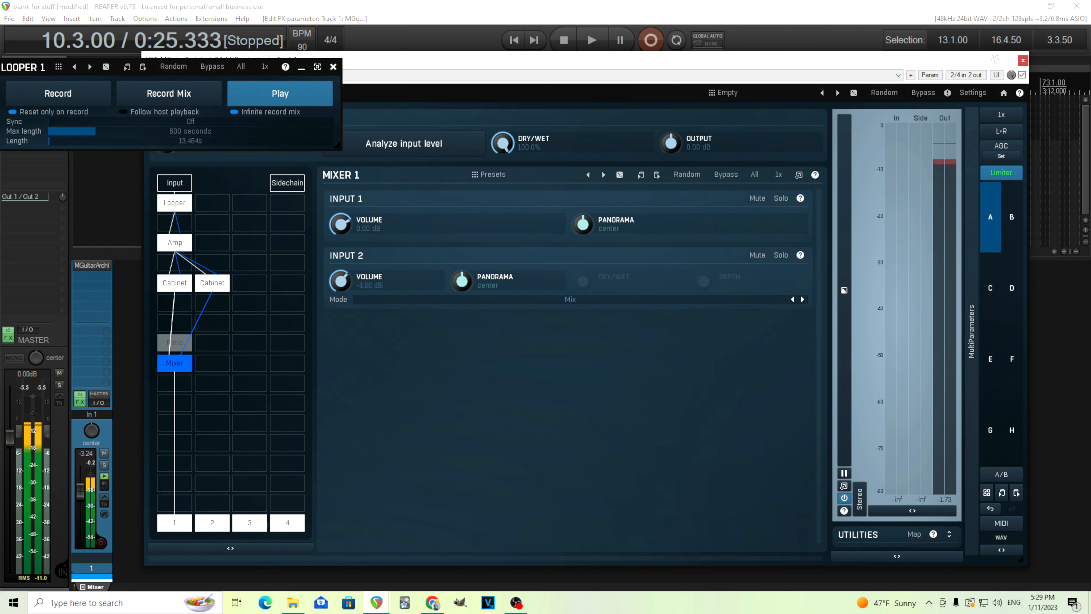
pyautogui.doubleClick(341, 282)
pyautogui.click(413, 399)
pyautogui.click(408, 384)
pyautogui.click(360, 423)
pyautogui.doubleClick(339, 223)
pyautogui.click(465, 344)
pyautogui.click(464, 330)
pyautogui.click(425, 366)
pyautogui.click(308, 104)
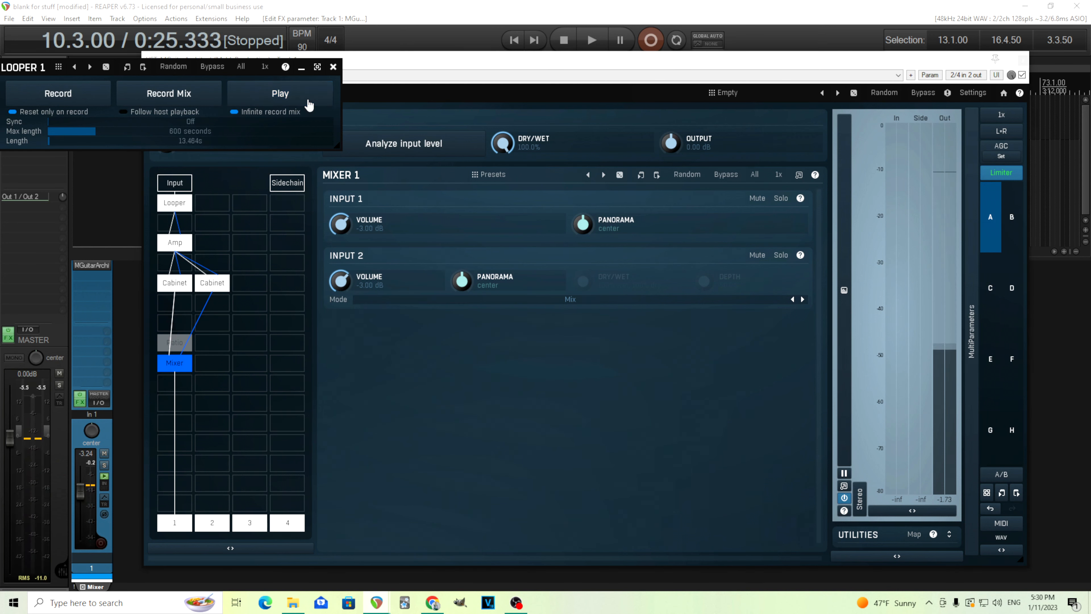
# Step: Paste a third Cabinet beside the other two, and make the Mixer use and steal input 3
pyautogui.doubleClick(249, 288)
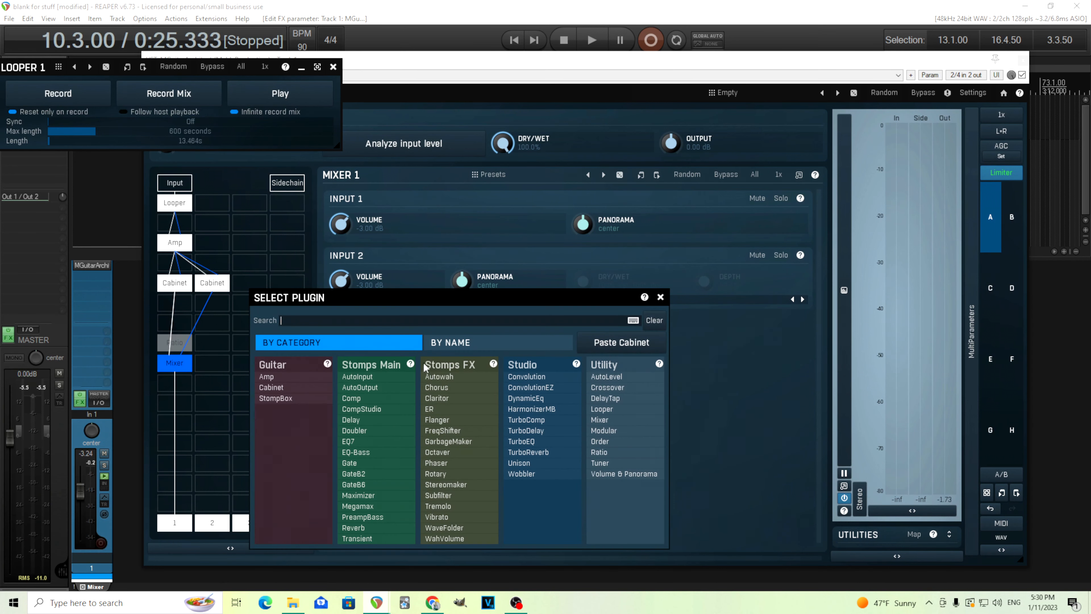
pyautogui.click(599, 343)
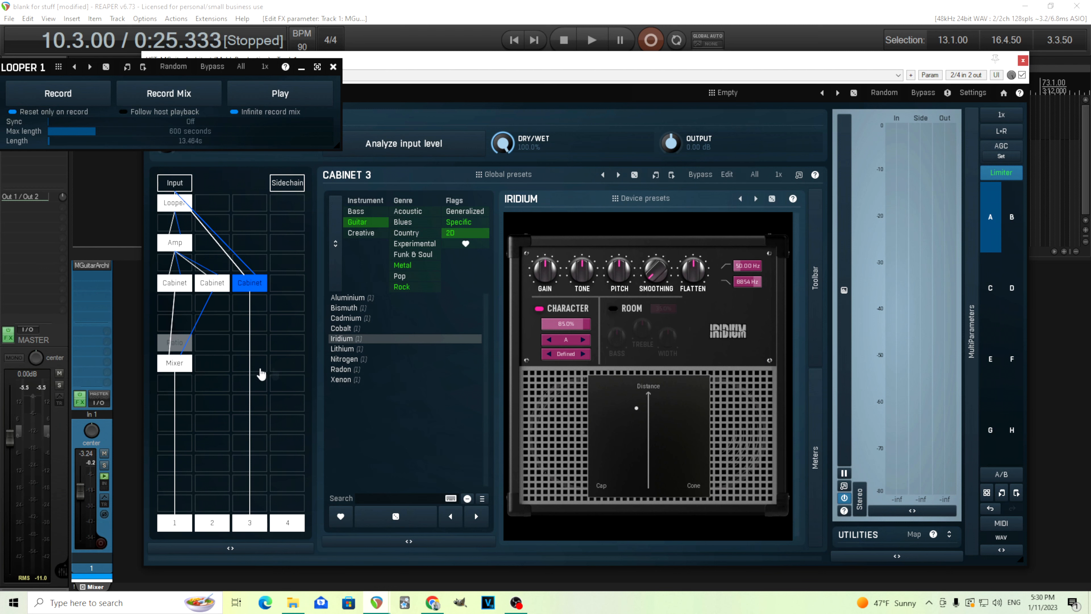
pyautogui.rightClick(176, 365)
pyautogui.click(232, 436)
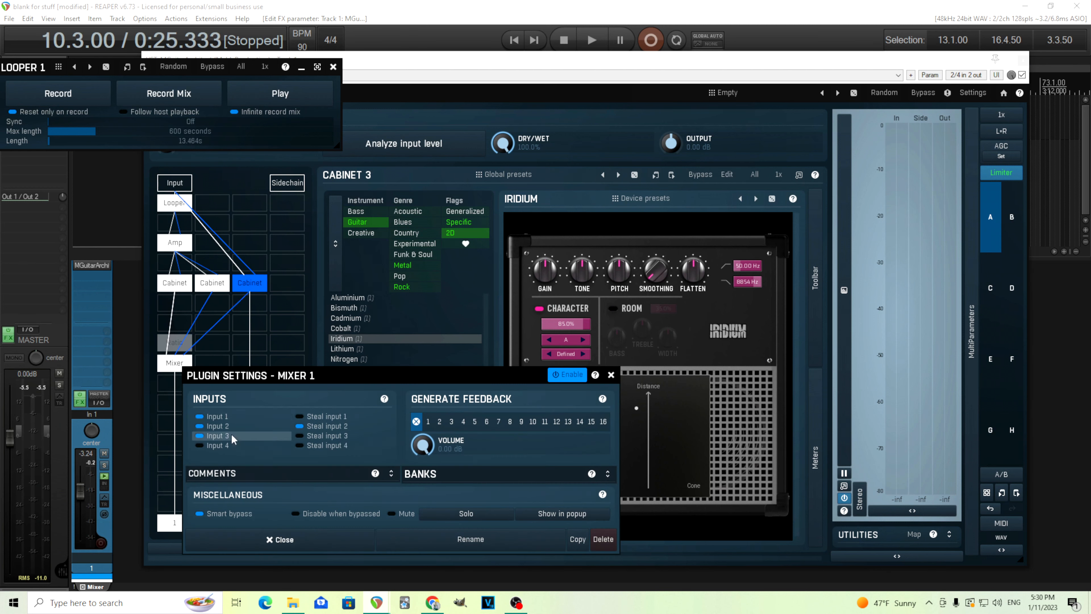
pyautogui.click(344, 439)
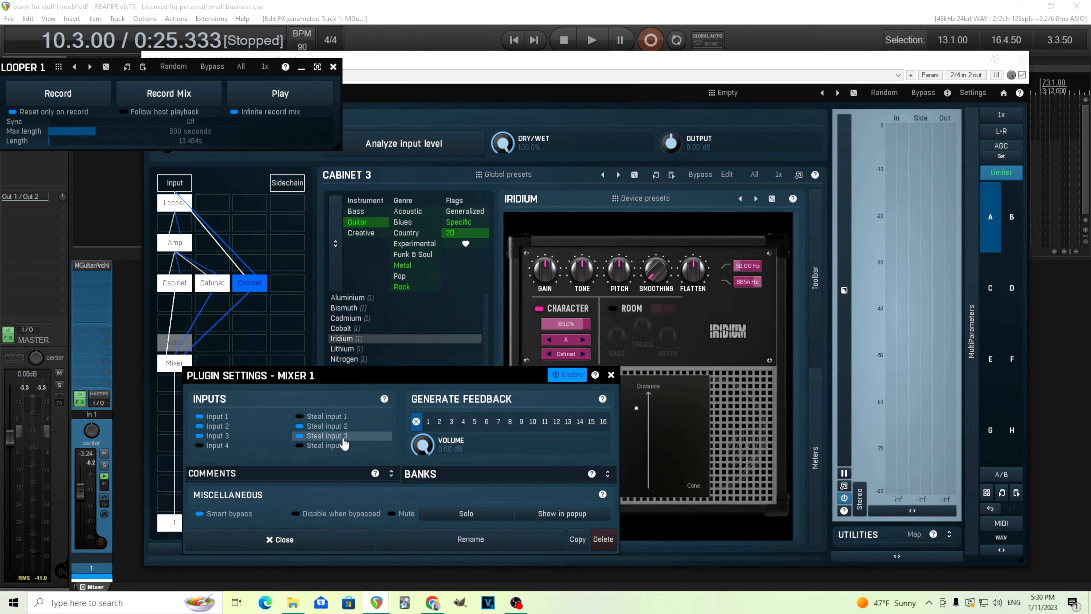
pyautogui.click(610, 375)
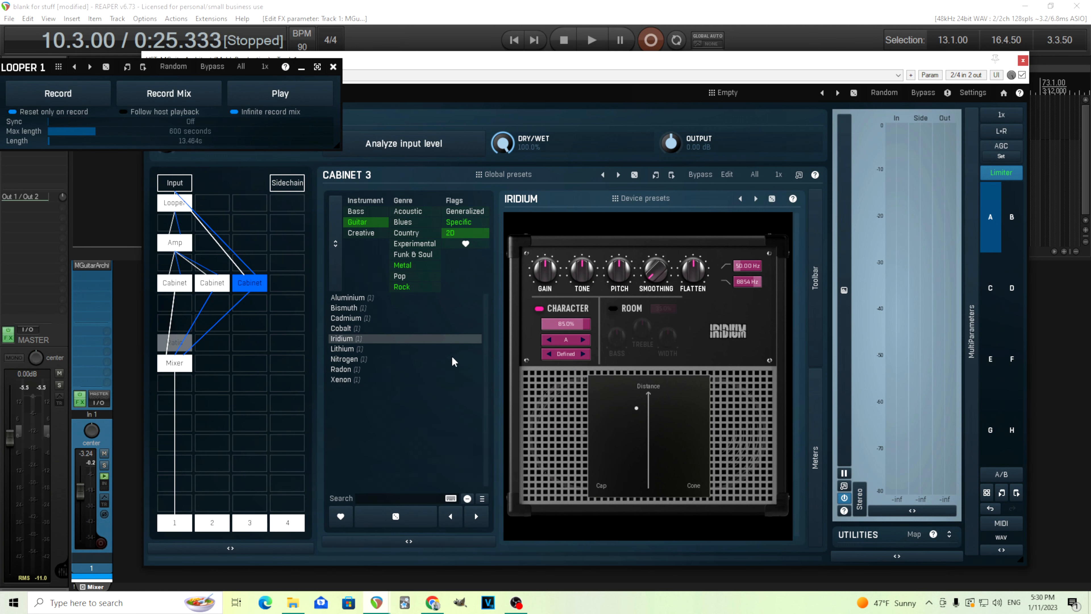
# Step: Switch the third cabinet to Lithium and, with the loop playing, adjust its microphone position and set the Mixer's input 3 volume to 0 dB
pyautogui.click(399, 350)
pyautogui.click(175, 365)
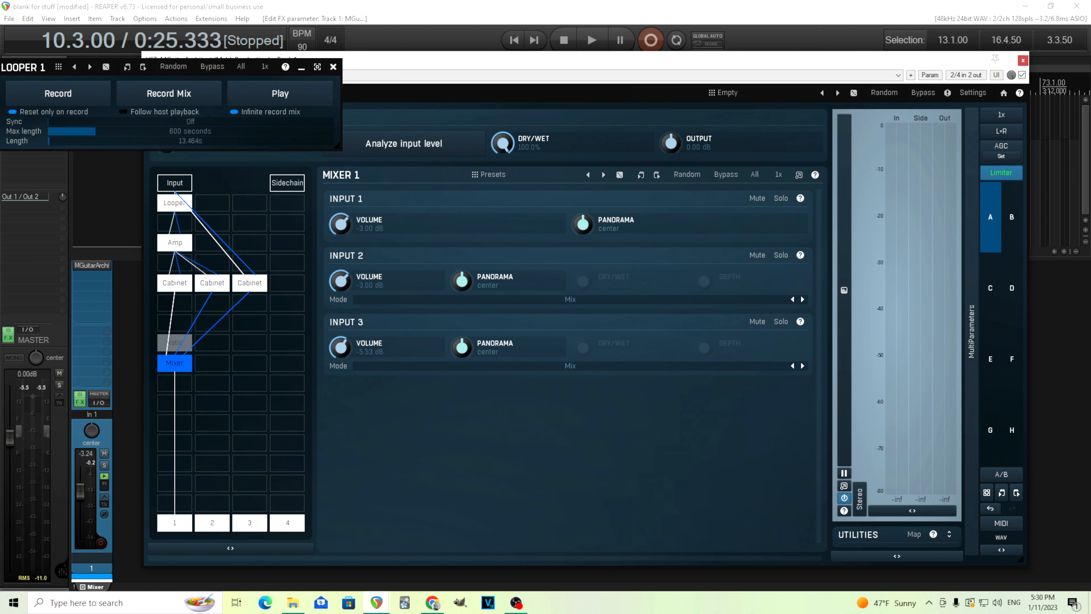
pyautogui.click(296, 101)
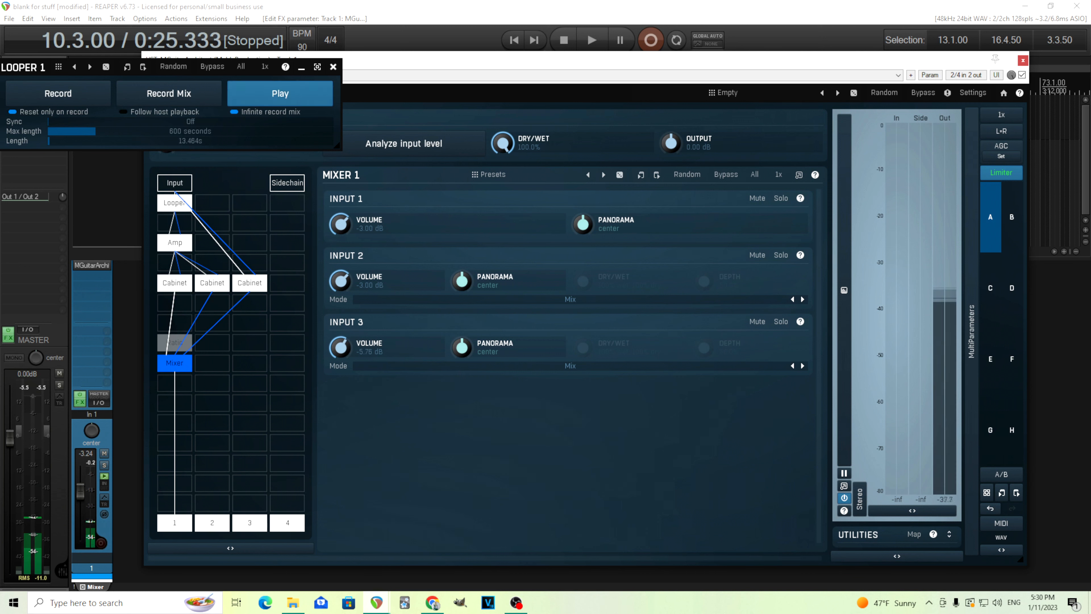
pyautogui.moveTo(340, 347); pyautogui.dragTo(341, 331)
pyautogui.click(249, 282)
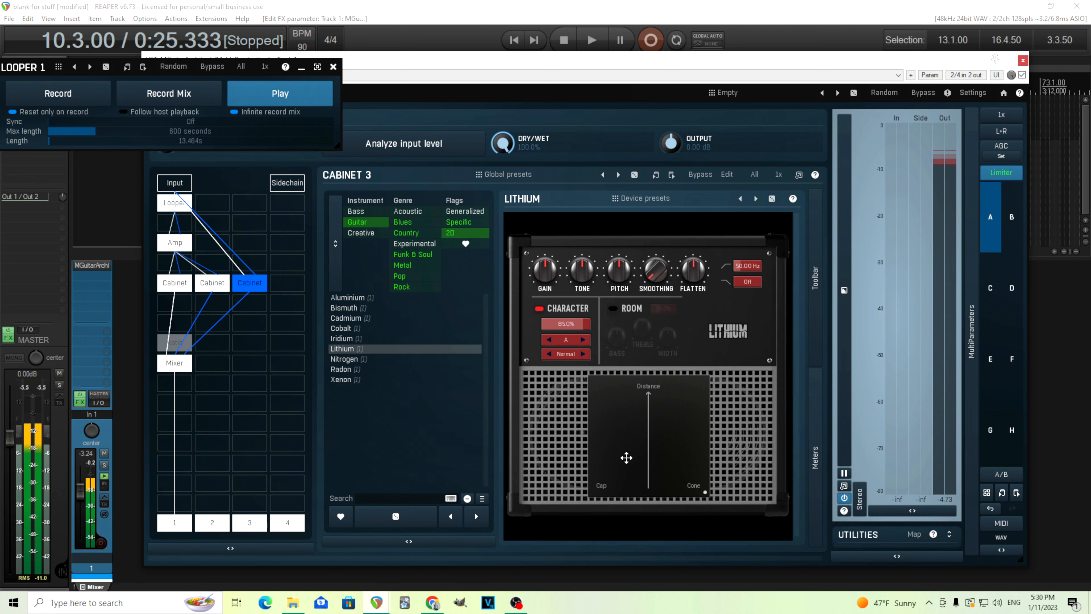
pyautogui.click(293, 87)
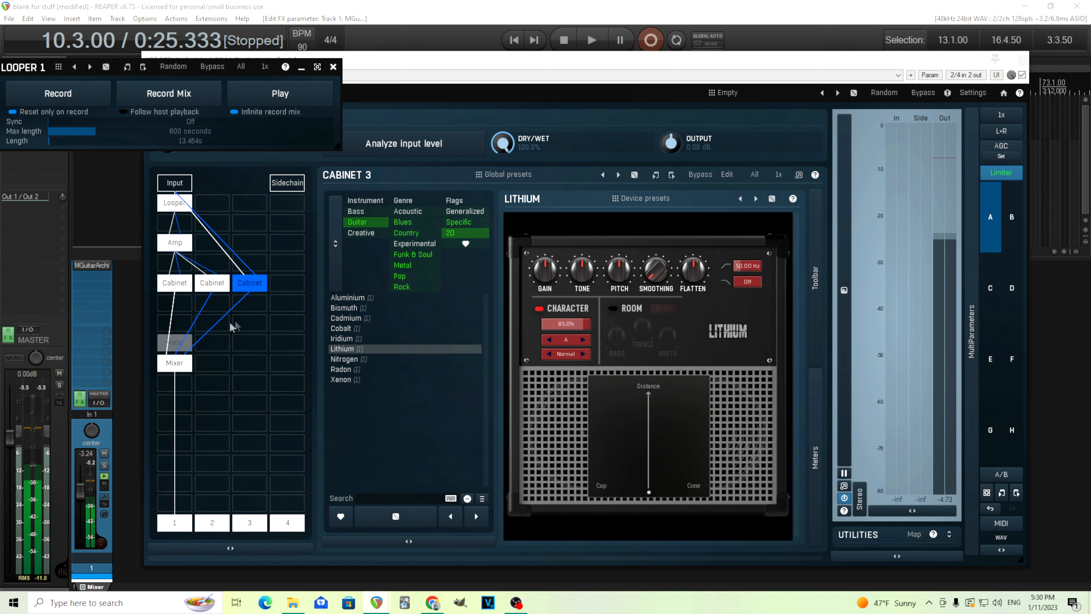
# Step: Solo the Mixer's input 3, audition it with the loop, and set the third cabinet's input to 1
pyautogui.click(180, 366)
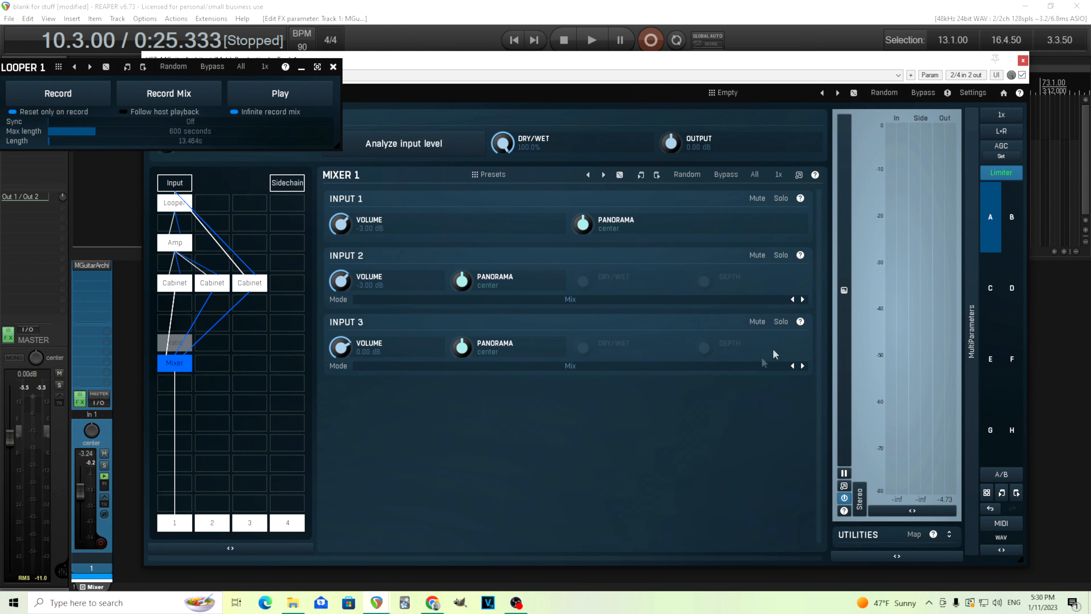
pyautogui.click(781, 321)
pyautogui.click(275, 94)
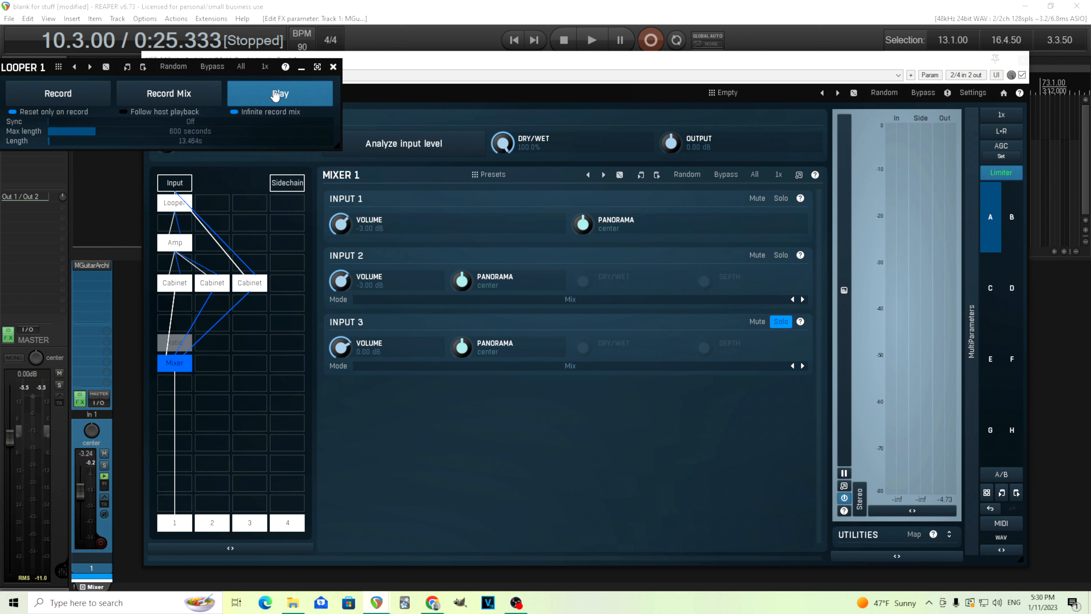
pyautogui.click(275, 95)
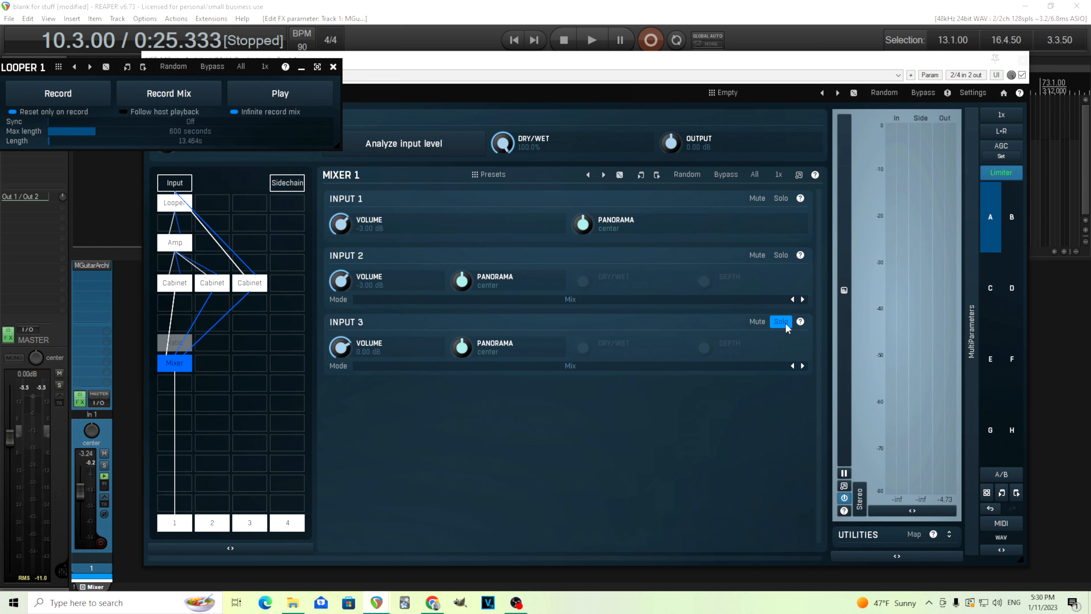
pyautogui.rightClick(253, 285)
pyautogui.click(323, 342)
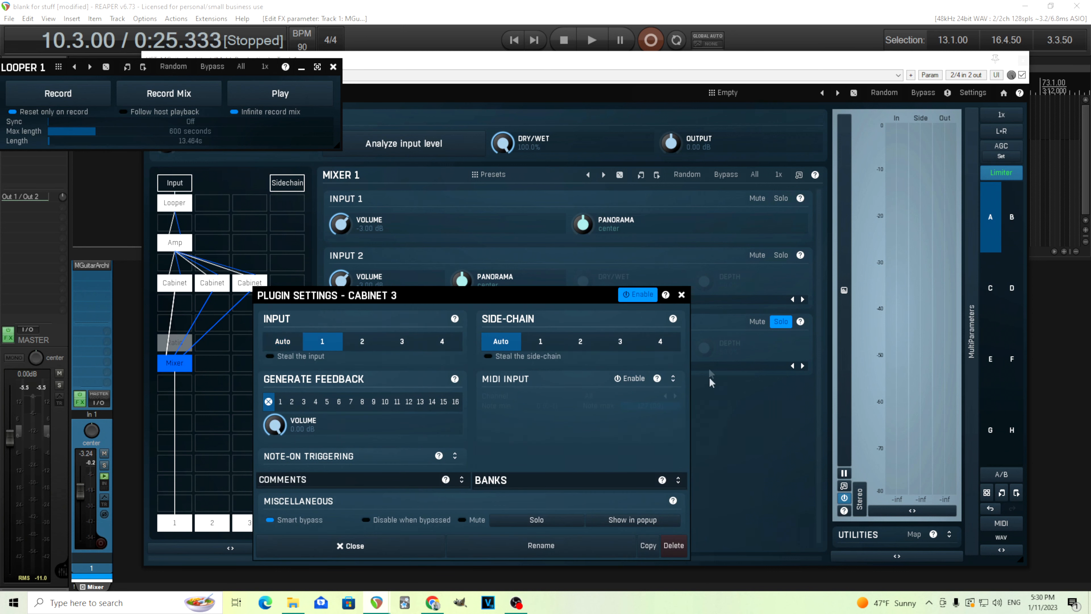
pyautogui.click(681, 295)
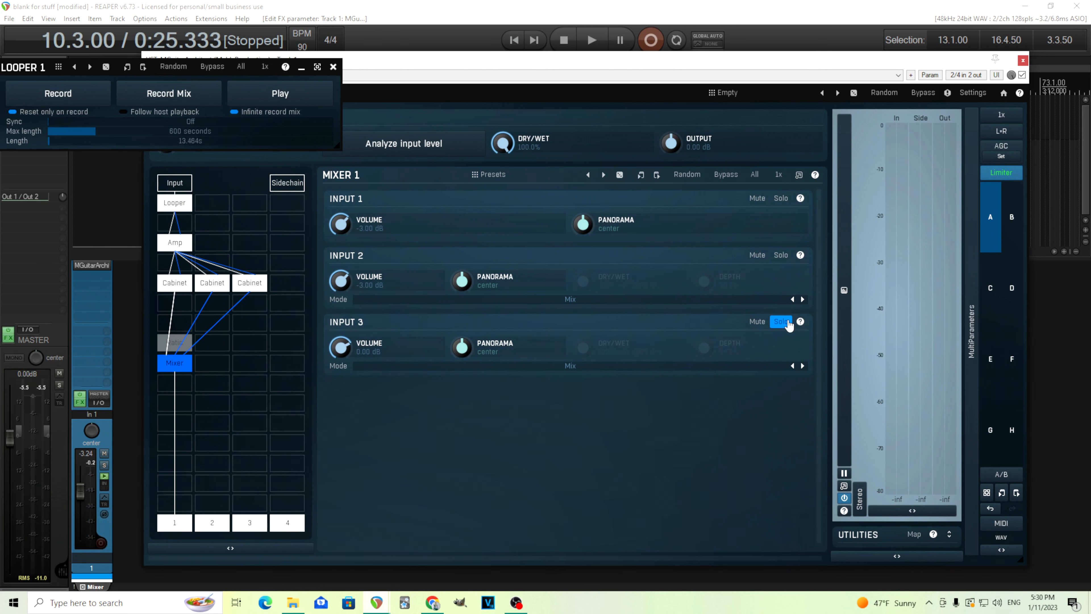
# Step: With the loop playing, compare the soloed third input with the full mix and with inputs 2 and 1, leaving no input soloed
pyautogui.click(296, 104)
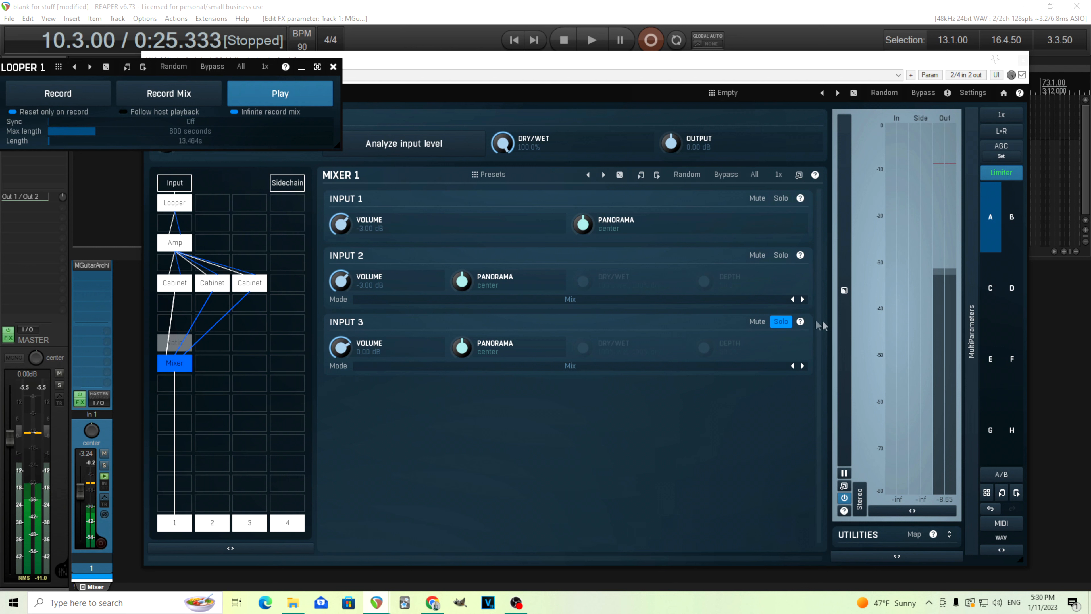
pyautogui.click(782, 323)
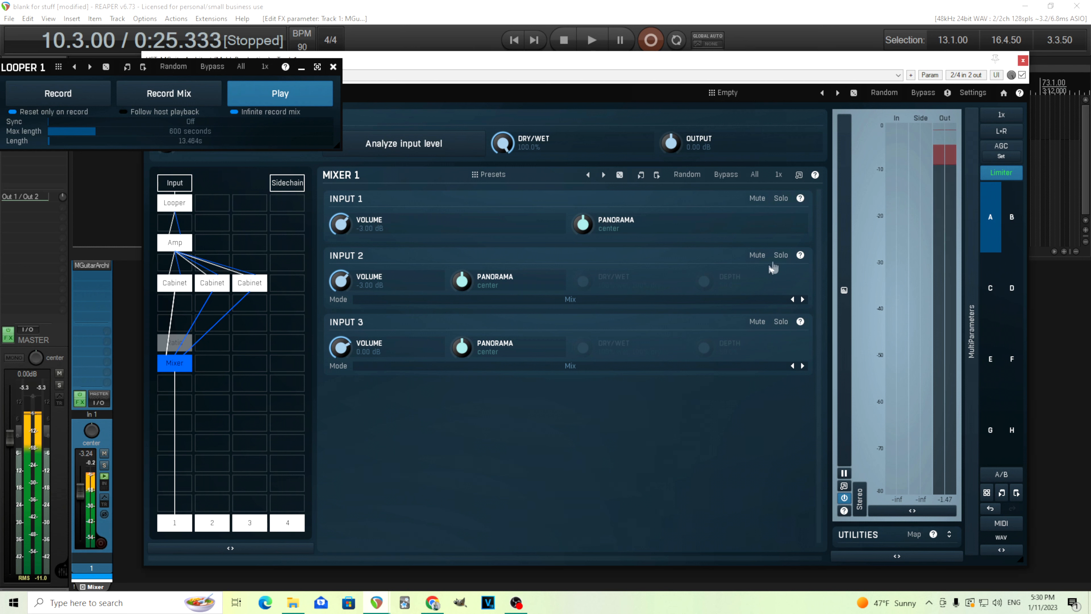
pyautogui.click(780, 257)
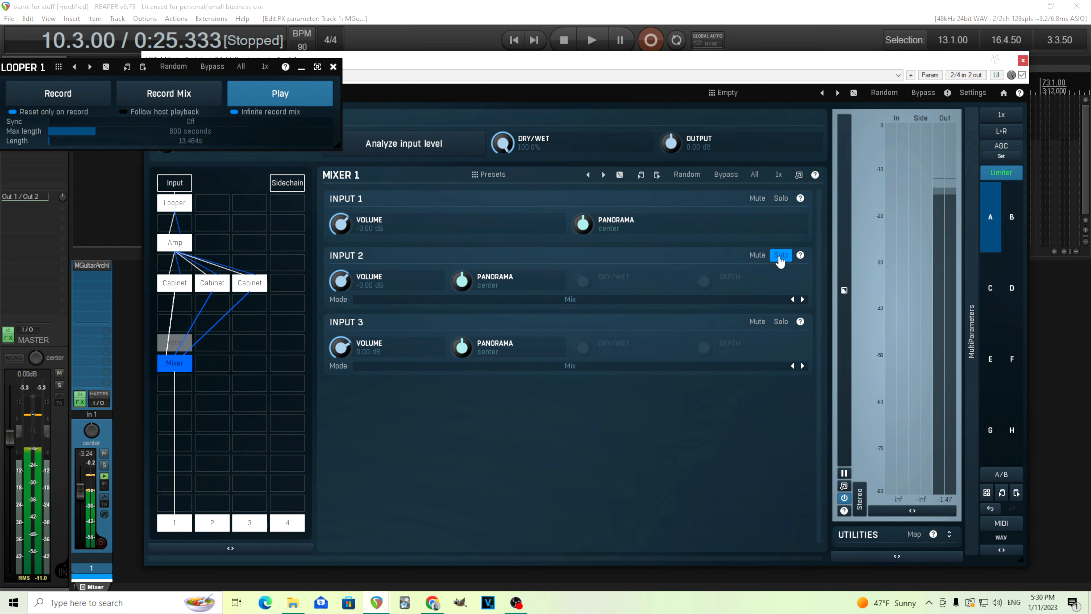
pyautogui.click(780, 200)
pyautogui.click(780, 199)
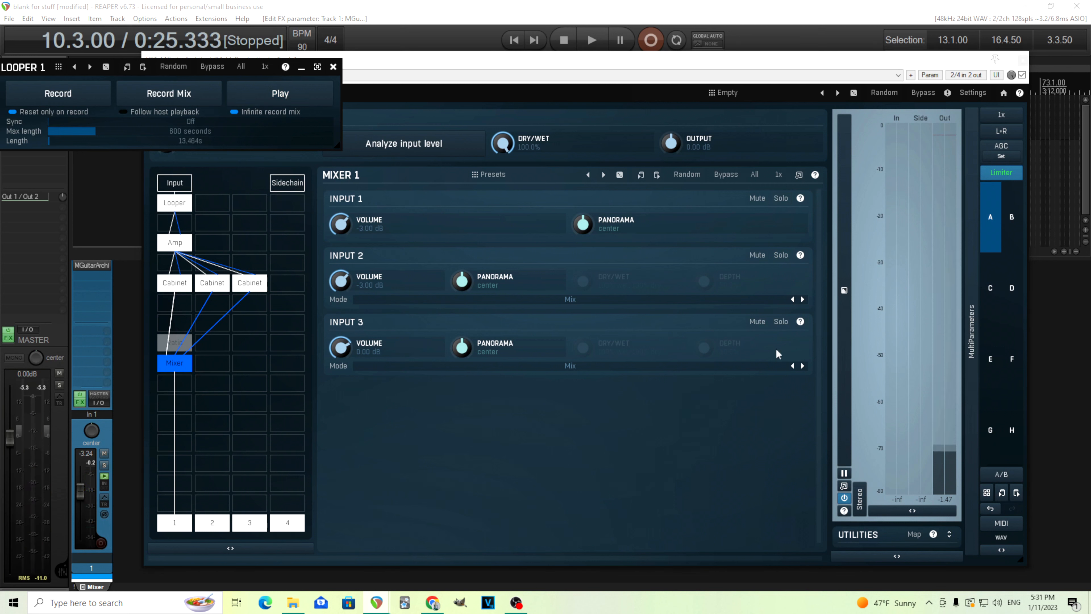
# Step: Delete the third cabinet and turn off the Mixer's input 3 and its stealing of input 3
pyautogui.doubleClick(250, 284)
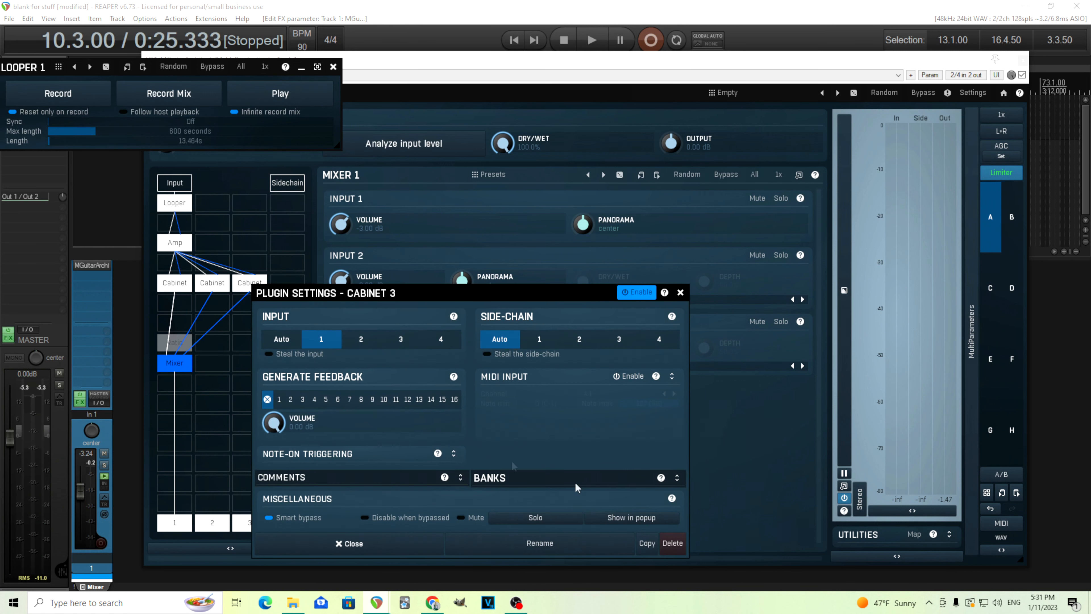
pyautogui.click(670, 542)
pyautogui.doubleClick(185, 366)
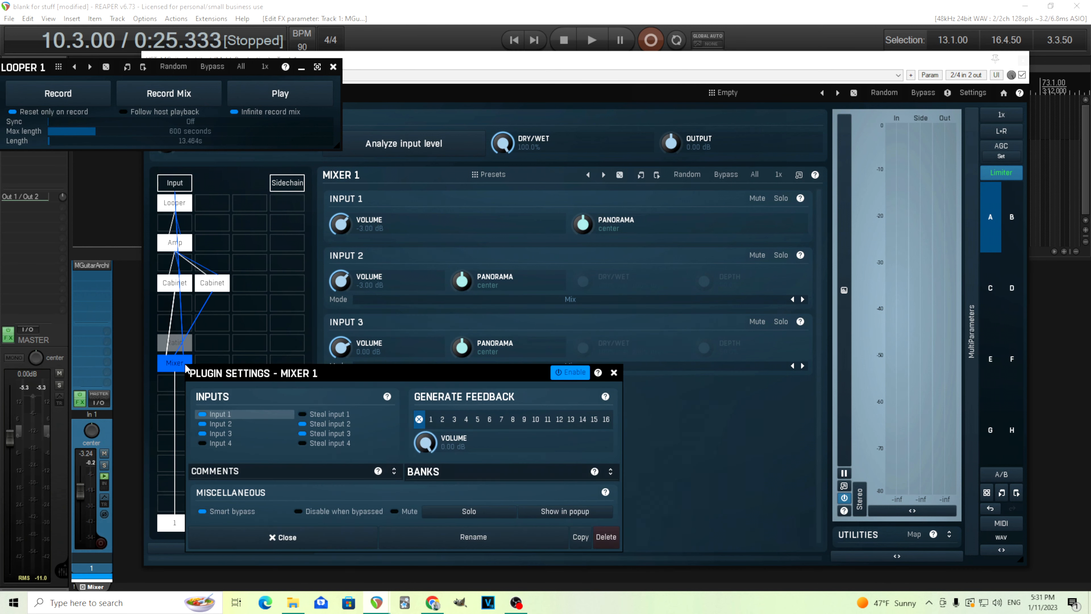
pyautogui.click(239, 434)
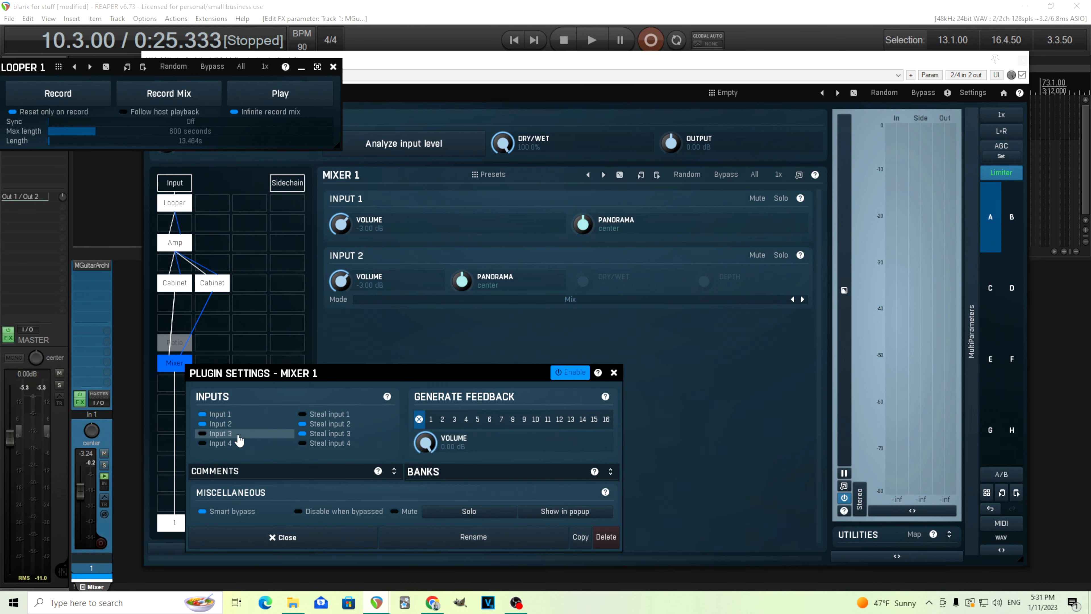
pyautogui.click(337, 437)
pyautogui.click(614, 372)
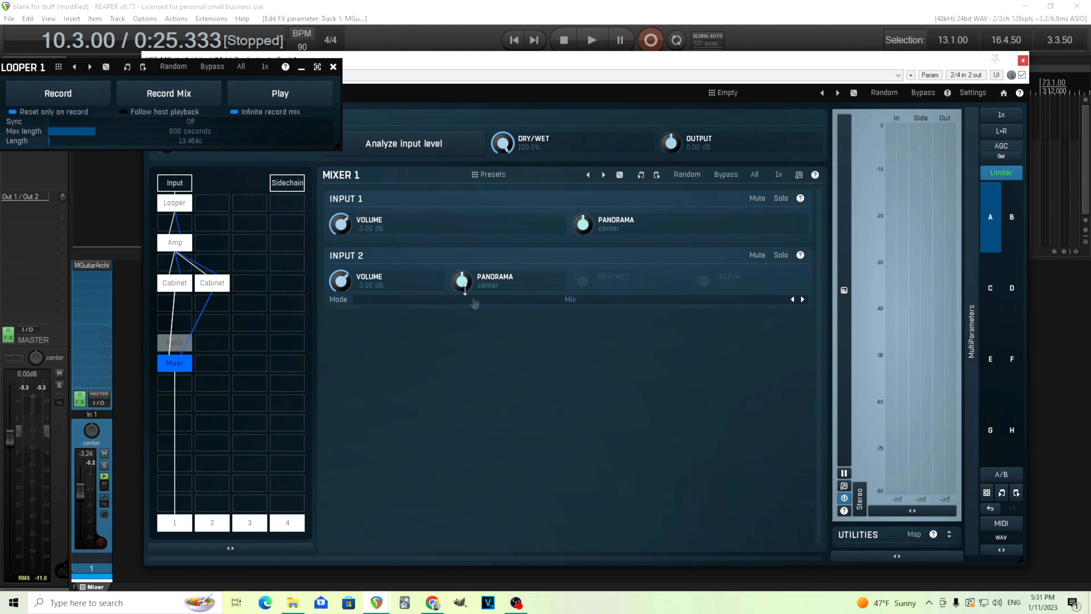
# Step: With the loop playing, pan the Mixer's input 2 100% left and input 1 100% right, and show the stereo width meter
pyautogui.click(271, 102)
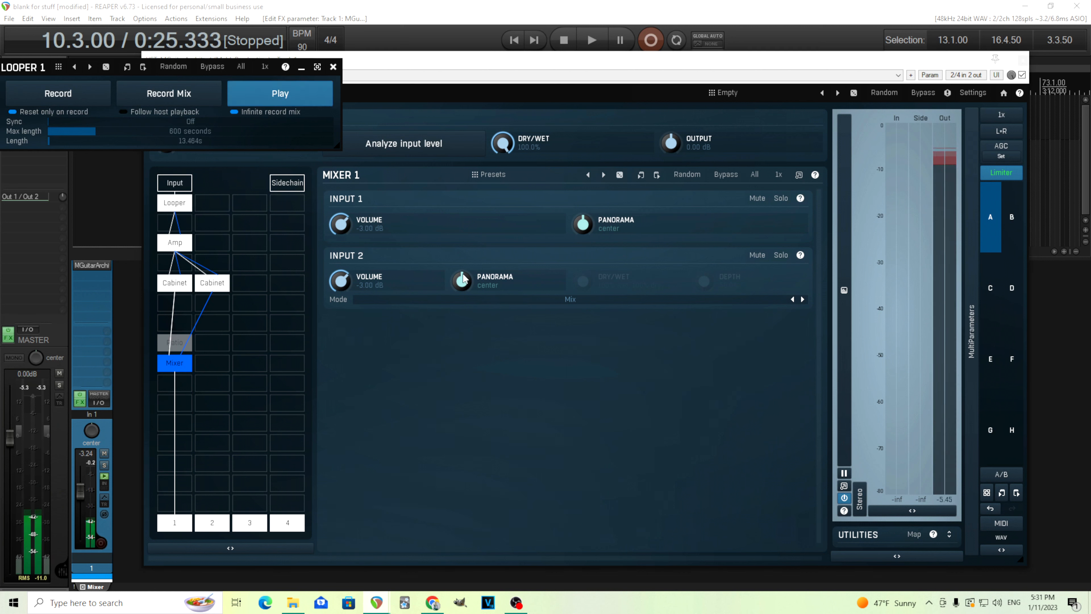
pyautogui.moveTo(463, 278); pyautogui.dragTo(463, 365)
pyautogui.moveTo(582, 224); pyautogui.dragTo(583, 181)
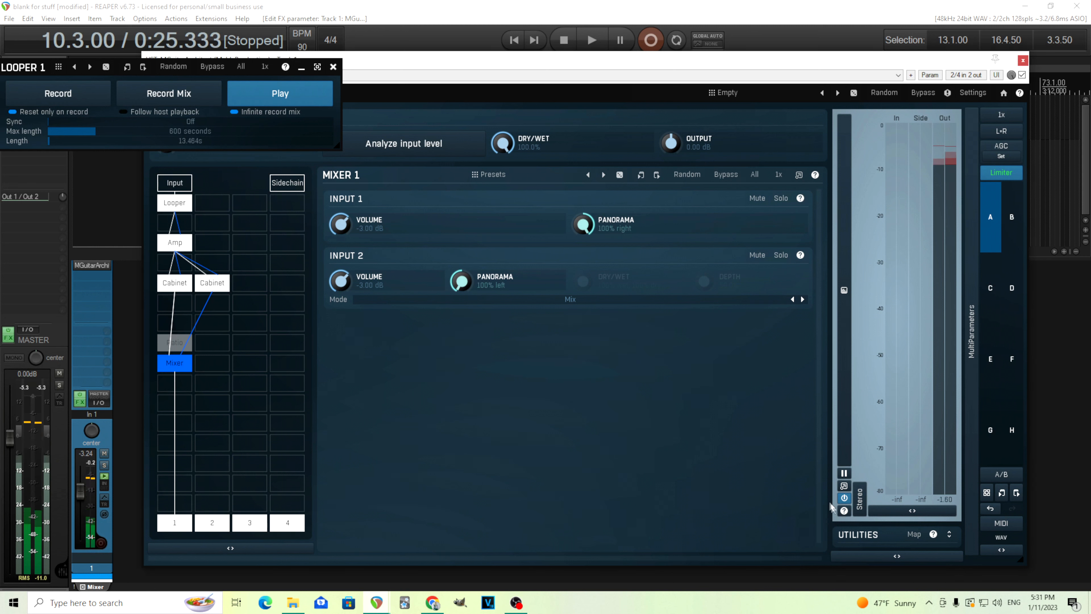
pyautogui.click(843, 485)
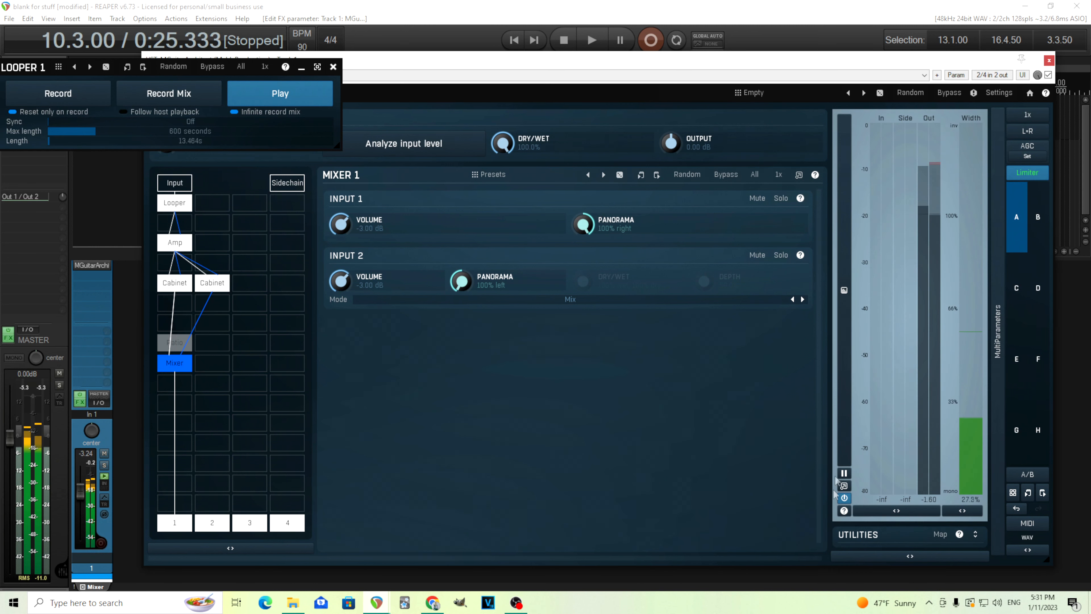
# Step: Compare centred panning on both Mixer inputs with input 1 100% right and input 2 100% left, restore the hard panning and replay the loop
pyautogui.doubleClick(585, 230)
pyautogui.doubleClick(465, 282)
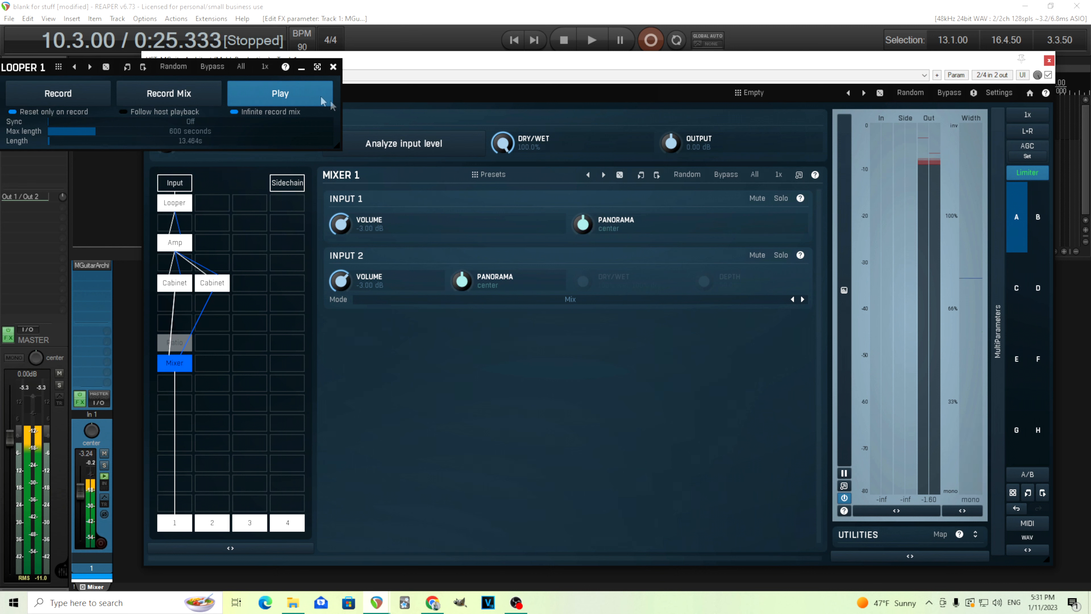
pyautogui.rightClick(464, 281)
pyautogui.rightClick(584, 225)
pyautogui.click(295, 102)
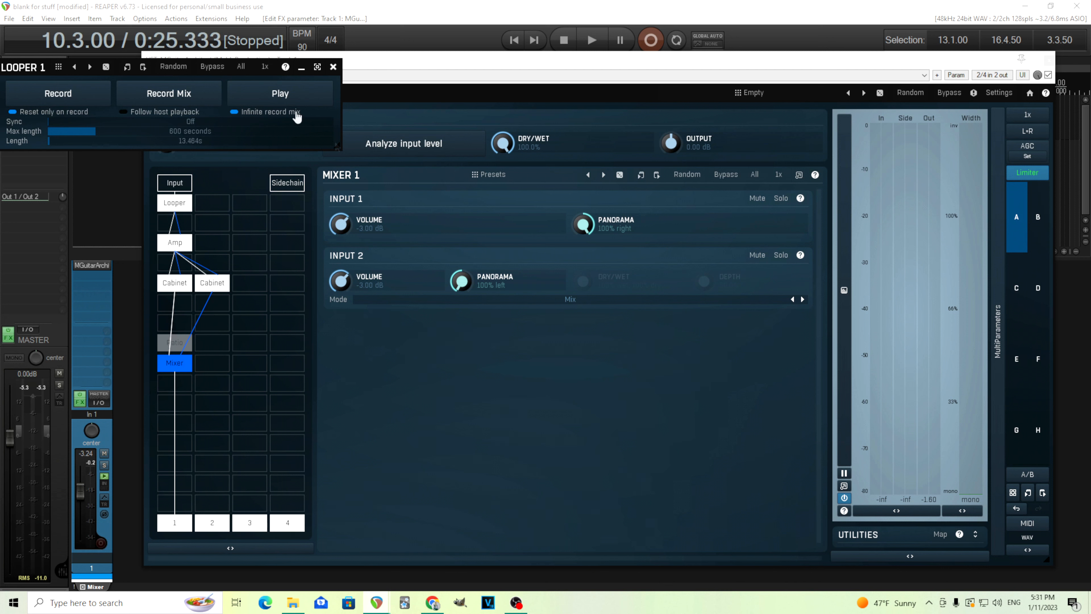
pyautogui.click(281, 99)
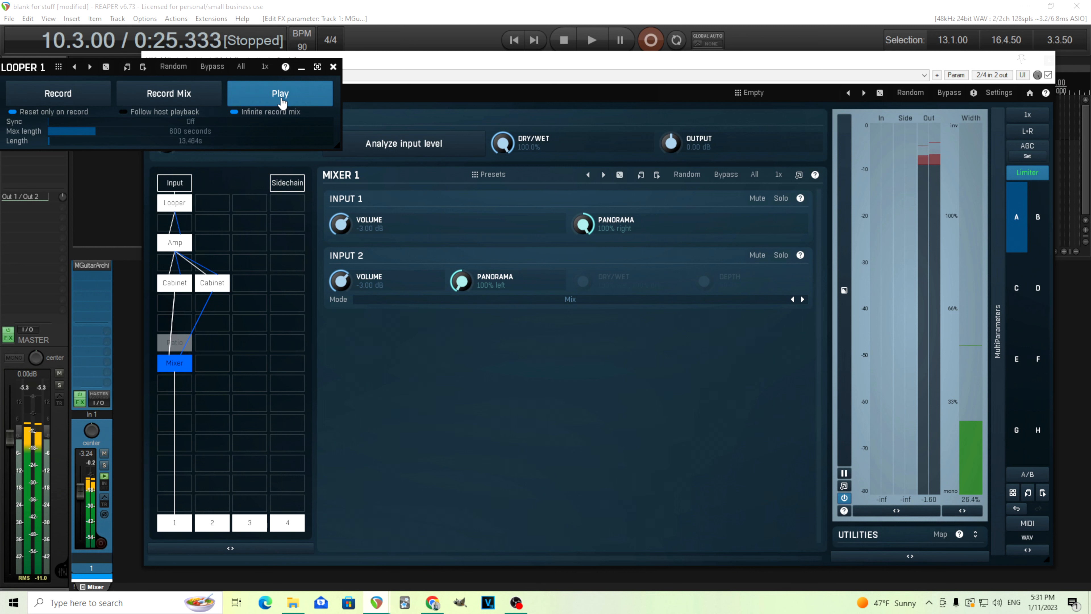
pyautogui.click(282, 99)
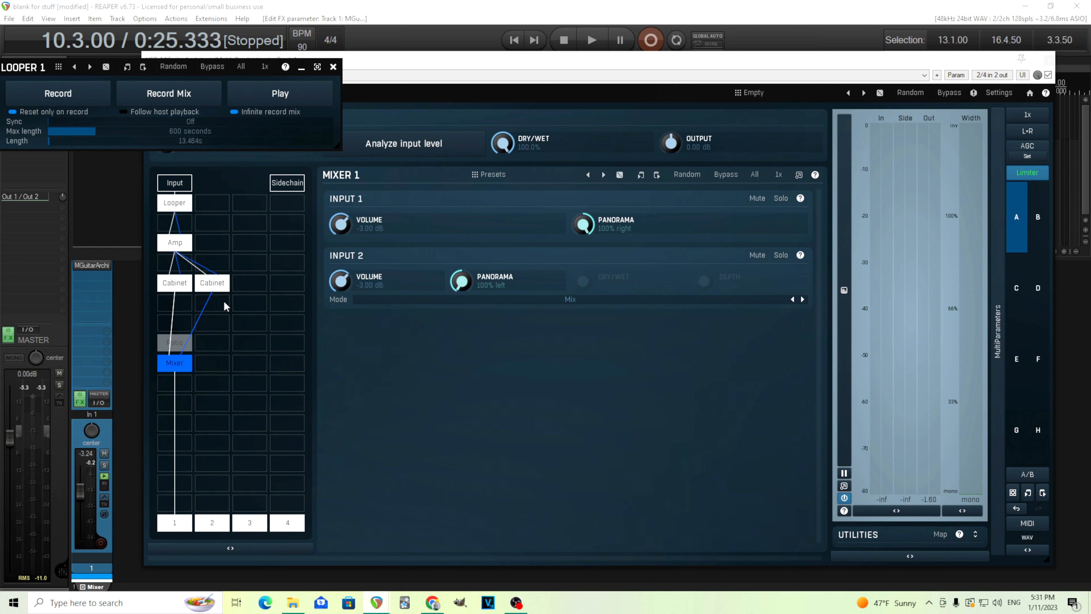
# Step: Add a DelayTap directly below the first cabinet, set its delay to 17 ms and audition it with the loop
pyautogui.doubleClick(184, 303)
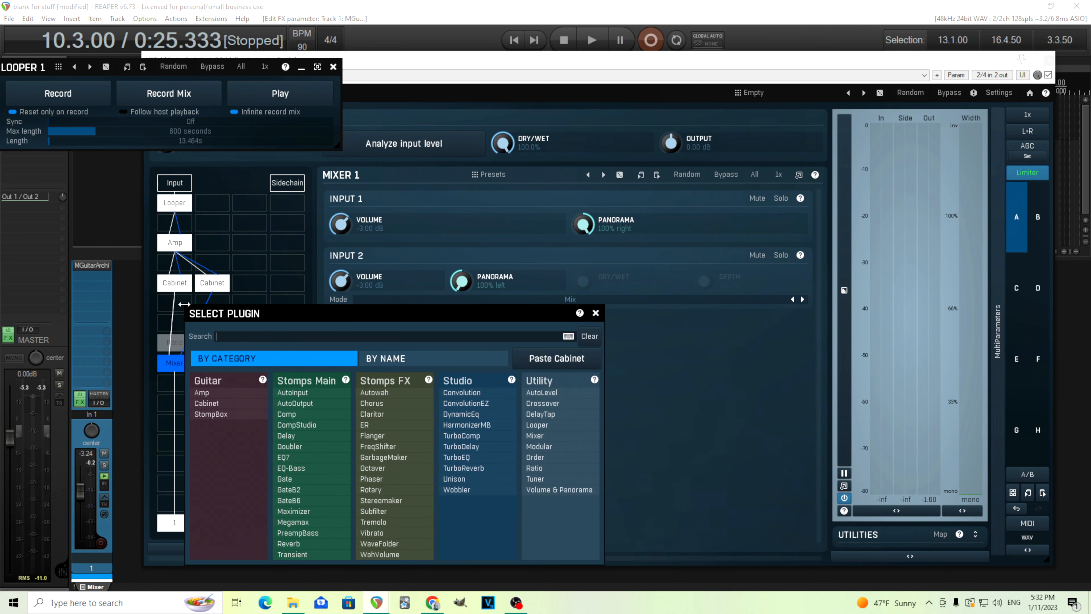
pyautogui.click(553, 417)
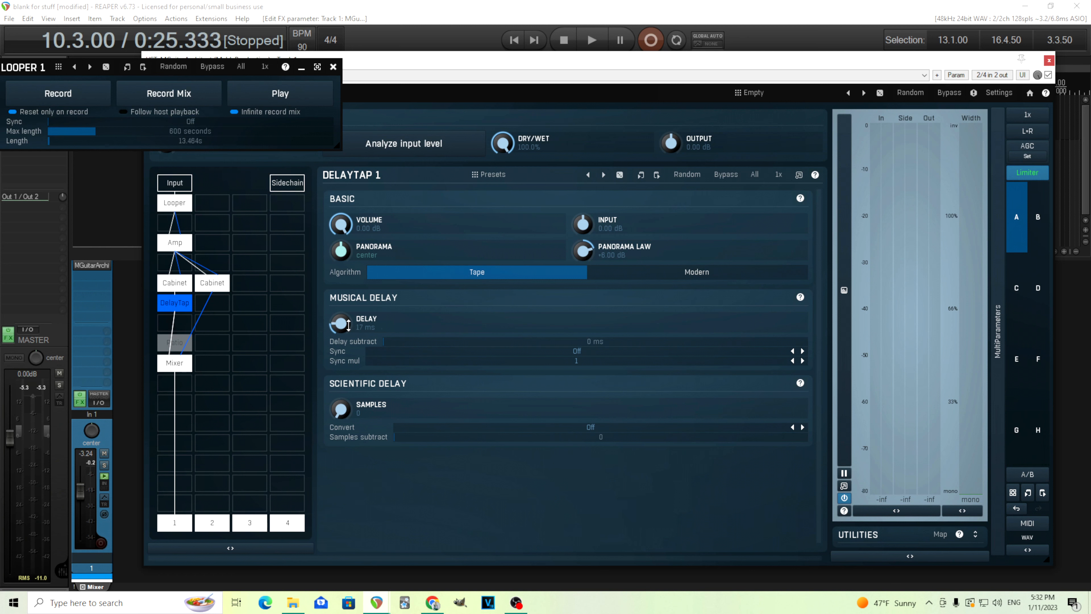
pyautogui.click(298, 93)
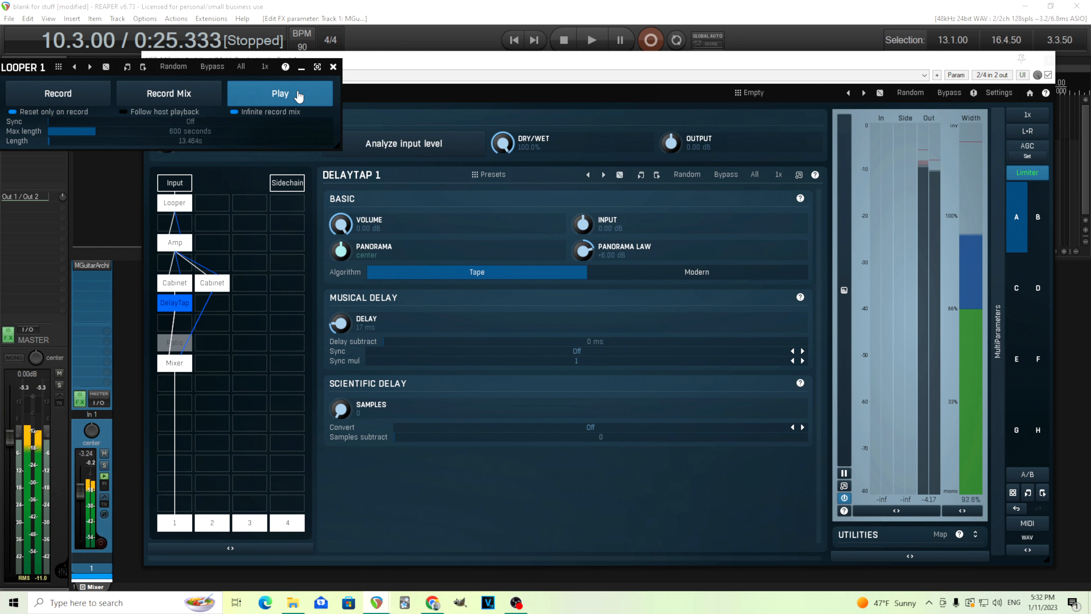
pyautogui.click(299, 95)
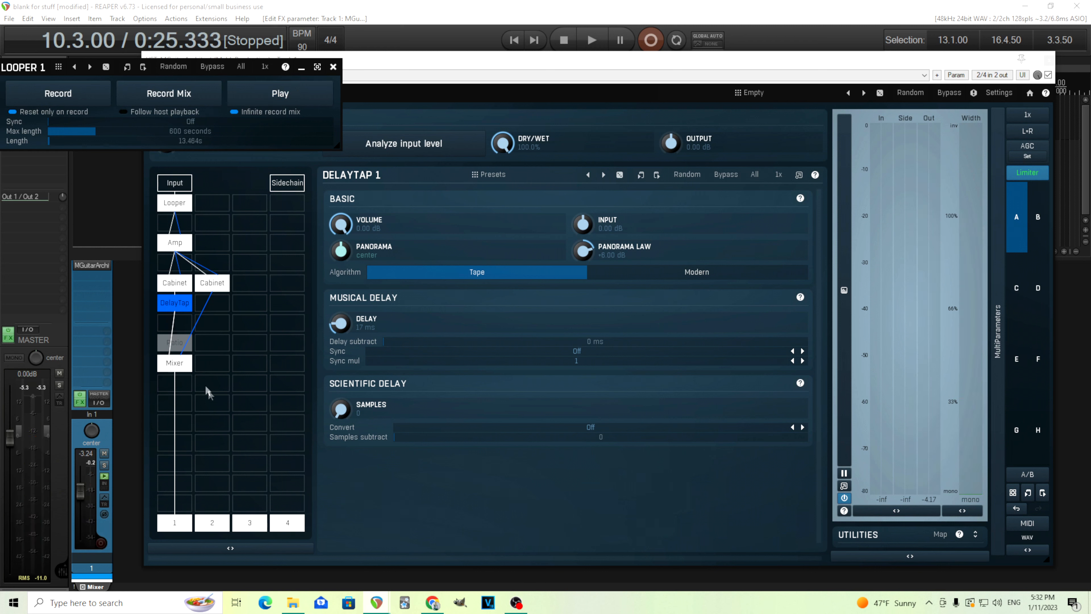
pyautogui.click(186, 370)
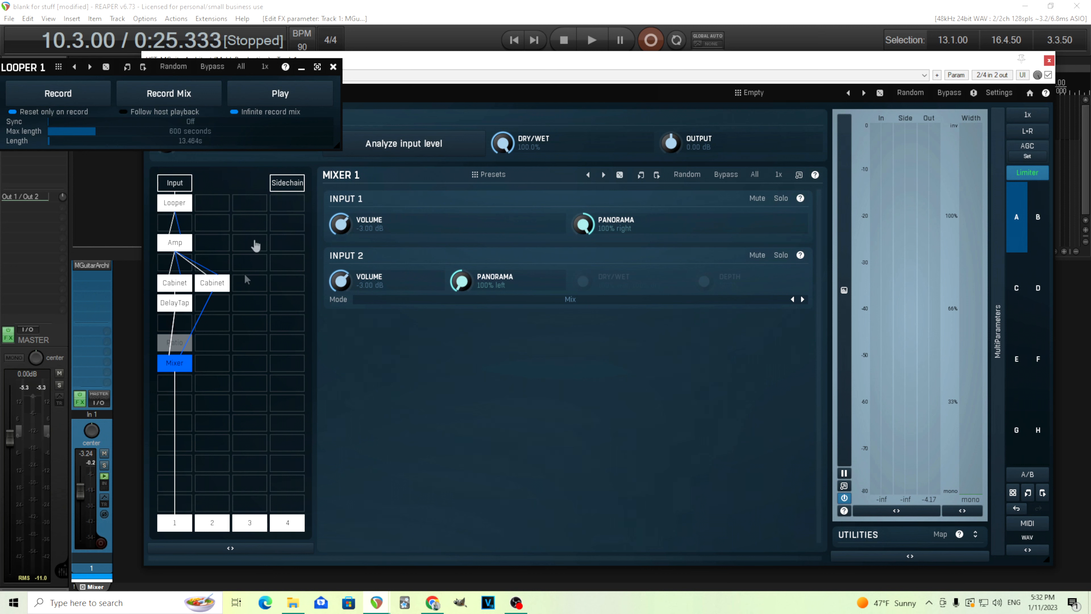
pyautogui.click(183, 306)
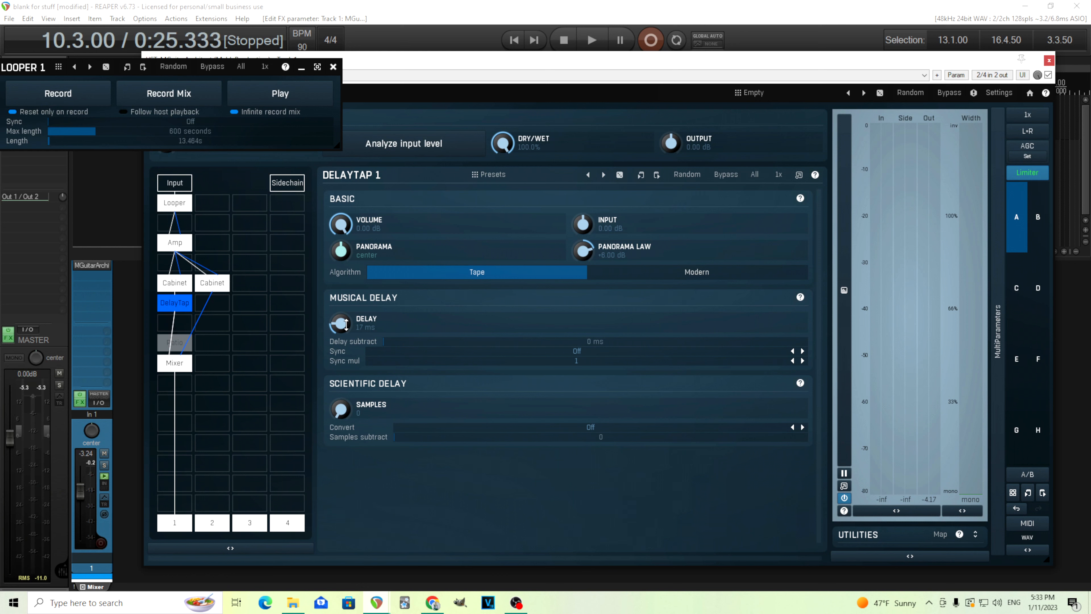
# Step: With the loop playing, lower the DelayTap's delay to 0.1 ms, and stop the loop
pyautogui.click(284, 96)
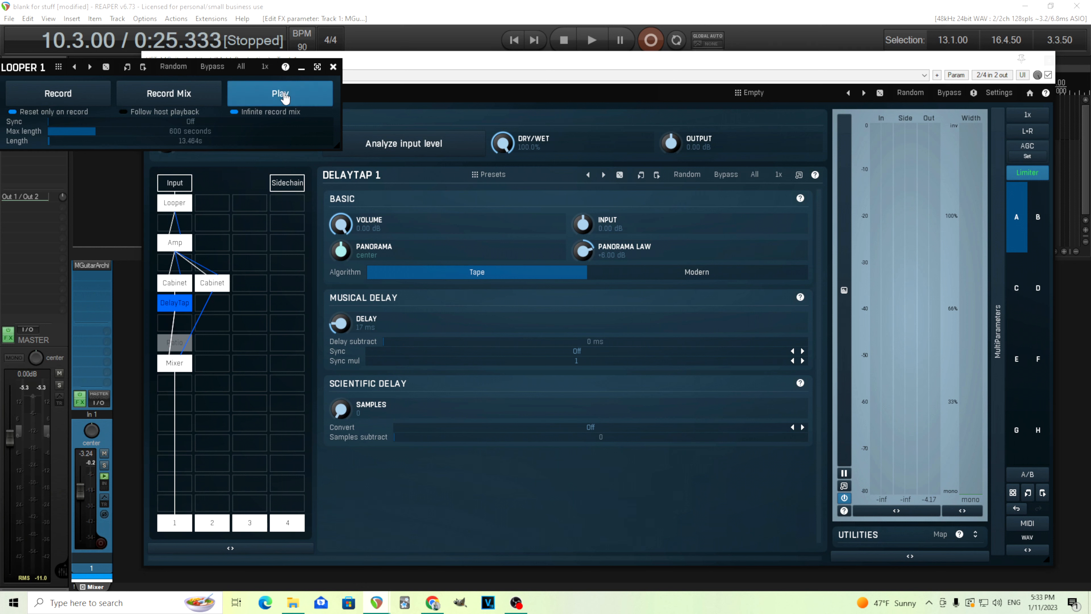
pyautogui.moveTo(339, 329); pyautogui.dragTo(339, 350)
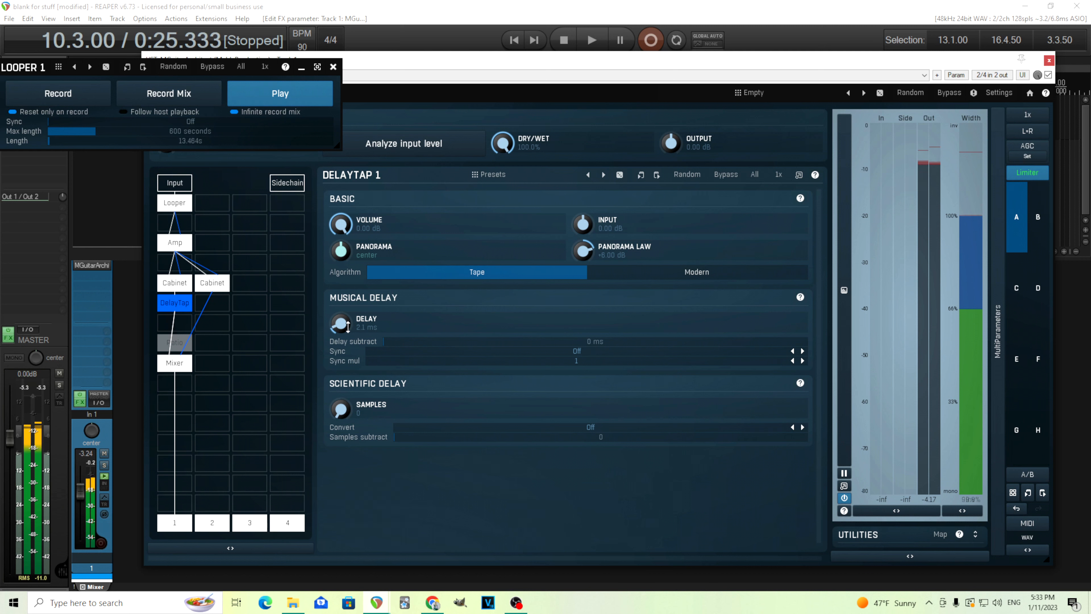
pyautogui.click(282, 94)
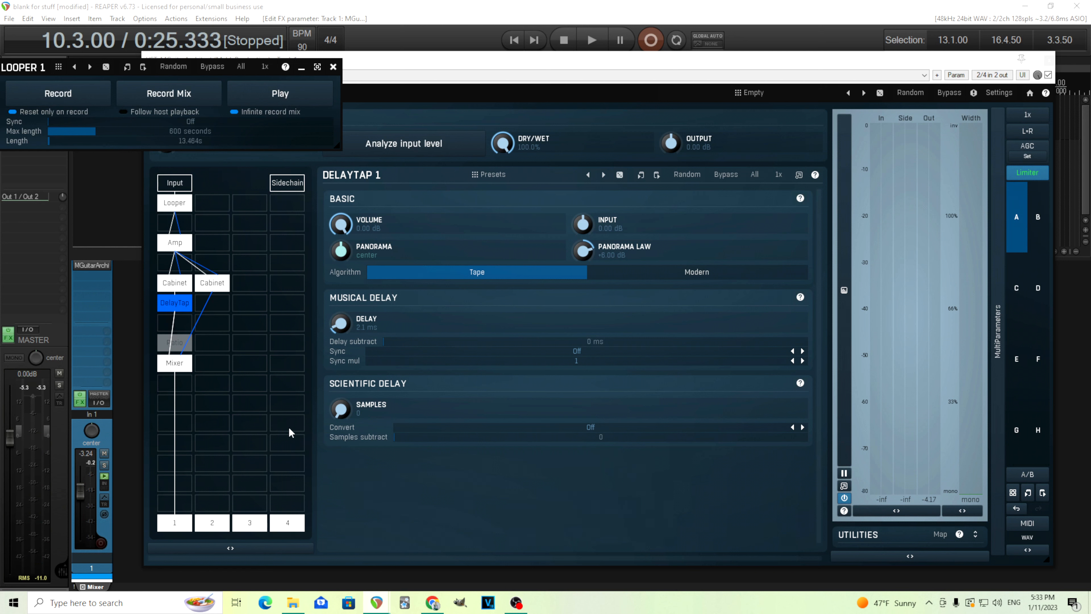
# Step: Add a Volume & Panorama module below the Mixer, play the loop and set the module's widening to Mono
pyautogui.click(184, 421)
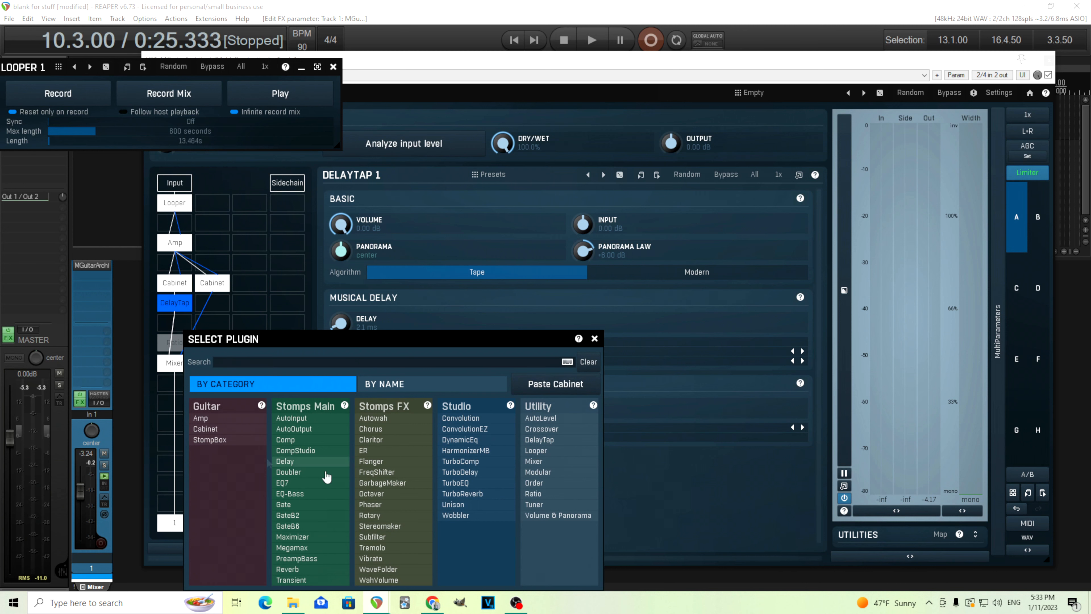
pyautogui.click(557, 515)
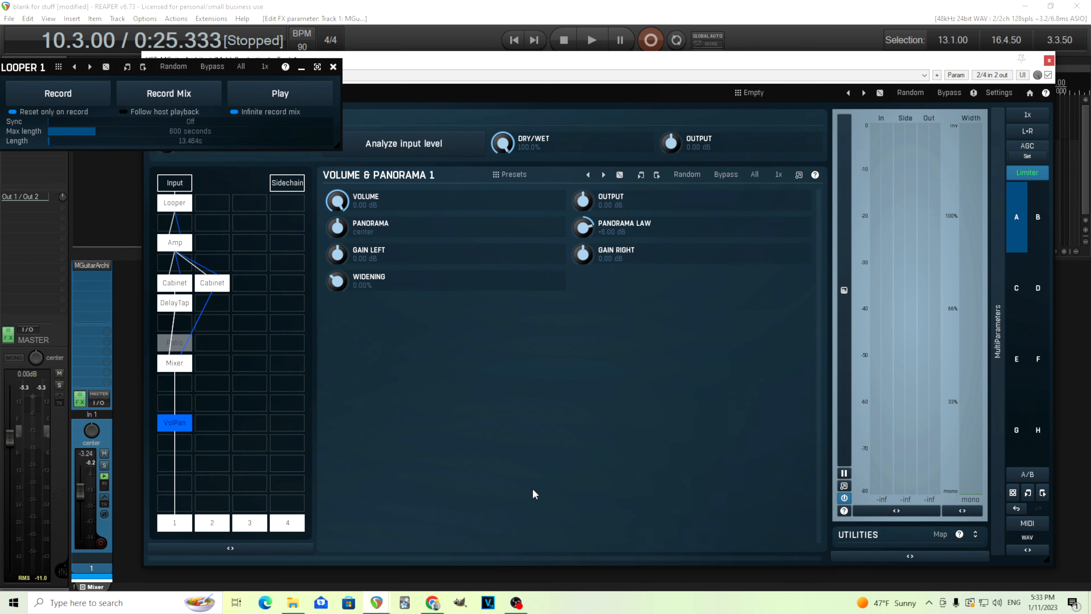
pyautogui.moveTo(338, 279); pyautogui.dragTo(339, 280)
pyautogui.doubleClick(339, 279)
pyautogui.click(271, 95)
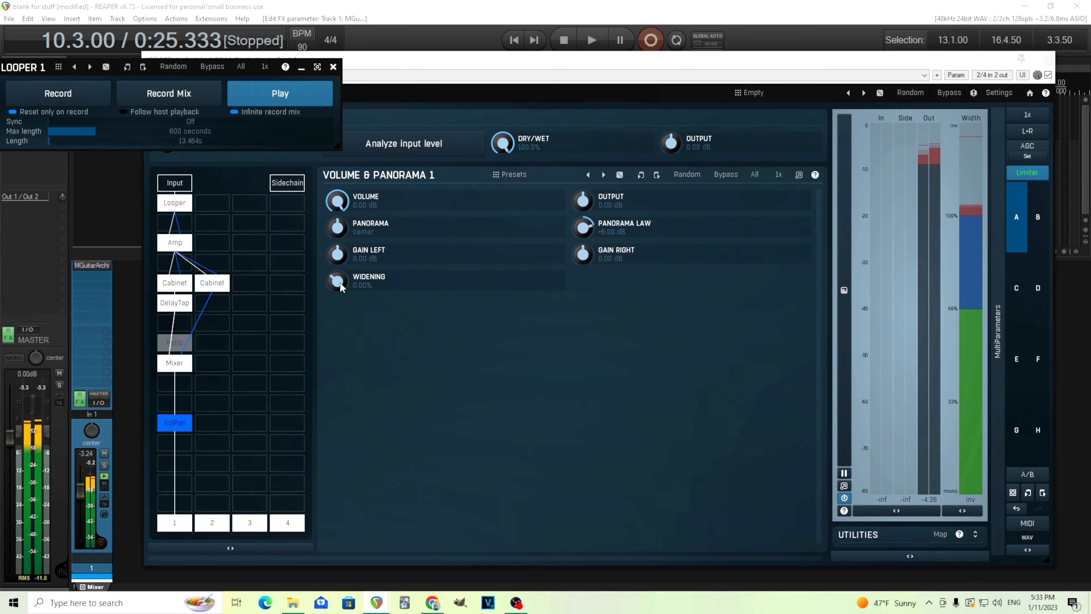
pyautogui.moveTo(339, 282); pyautogui.dragTo(340, 326)
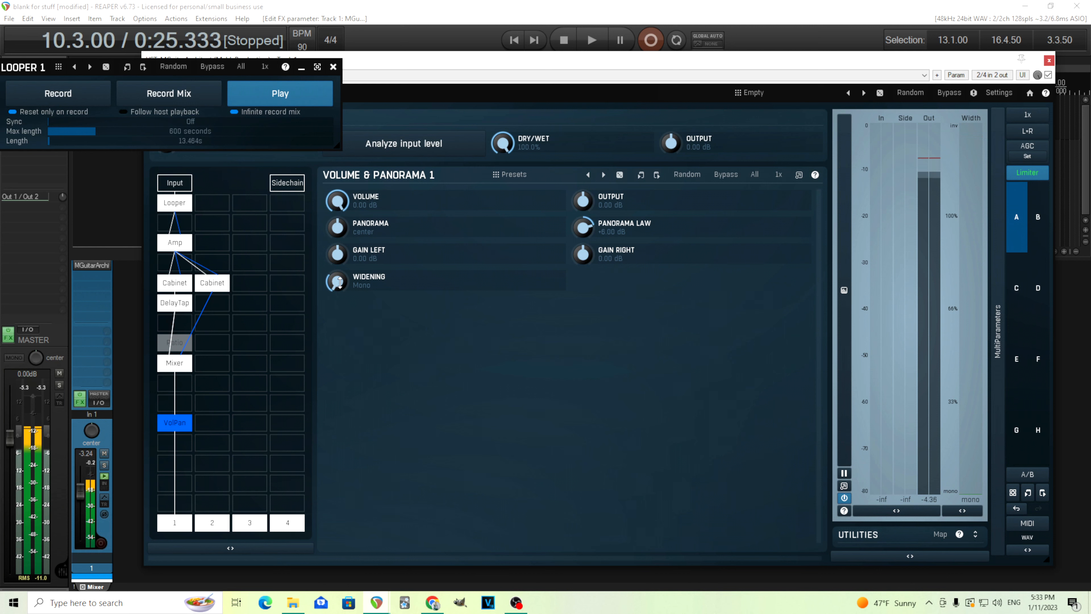
# Step: Set the DelayTap's delay to 1.2 ms, compare the VolPan widening at Mono and 0%, and stop the loop with widening at 0%
pyautogui.click(177, 304)
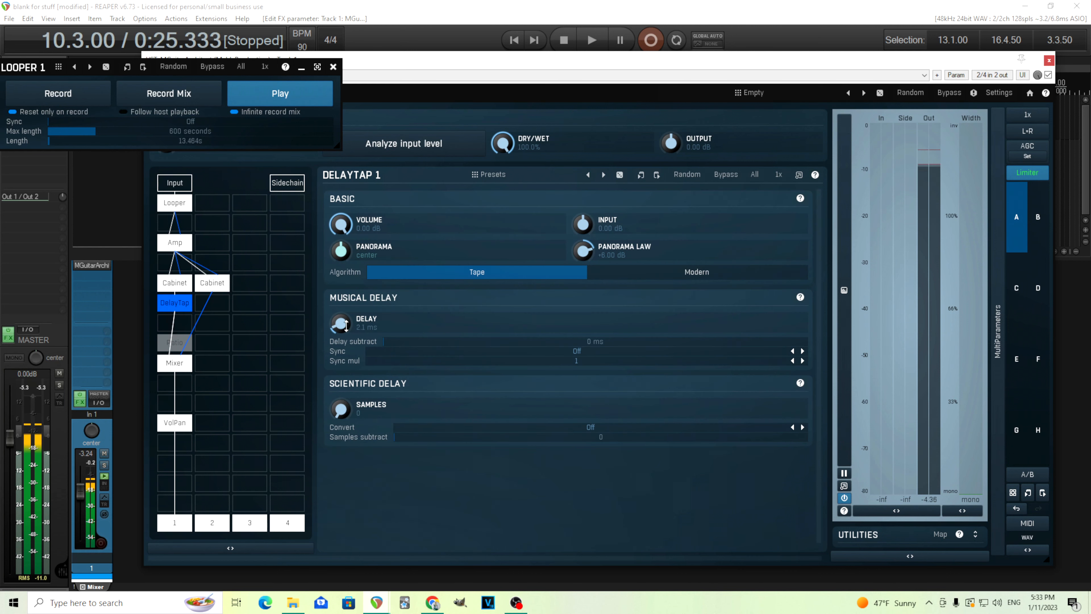
pyautogui.moveTo(341, 324); pyautogui.dragTo(340, 329)
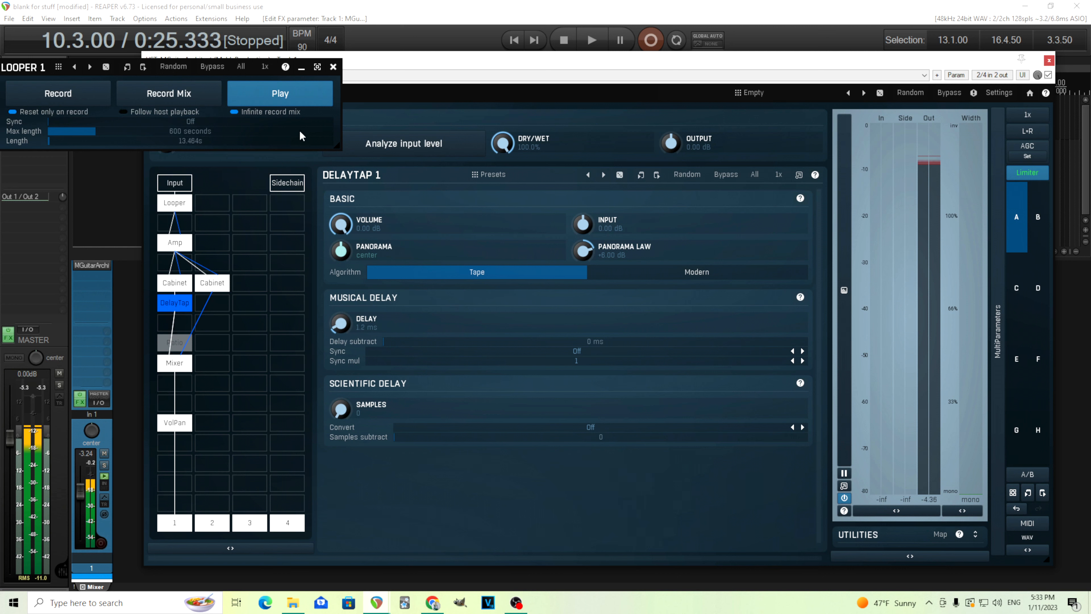
pyautogui.click(177, 425)
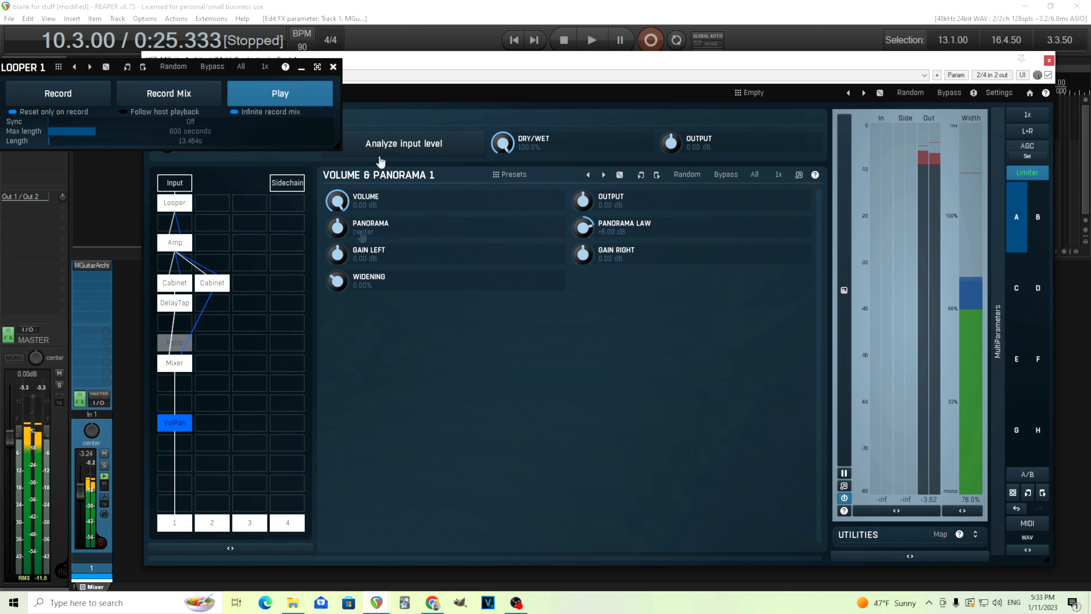
pyautogui.moveTo(344, 277); pyautogui.dragTo(344, 327)
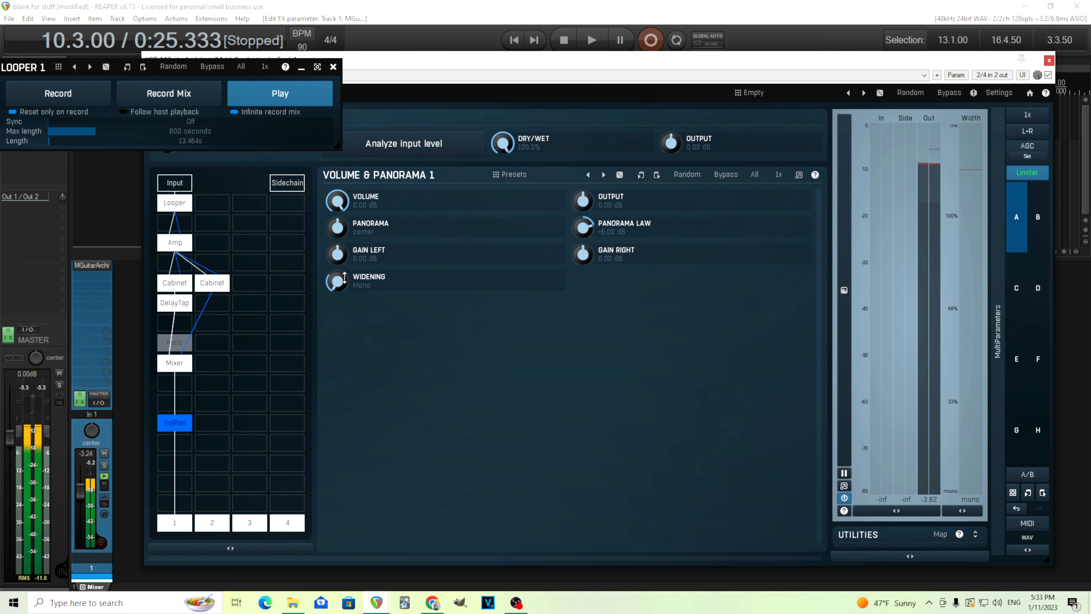
pyautogui.doubleClick(344, 277)
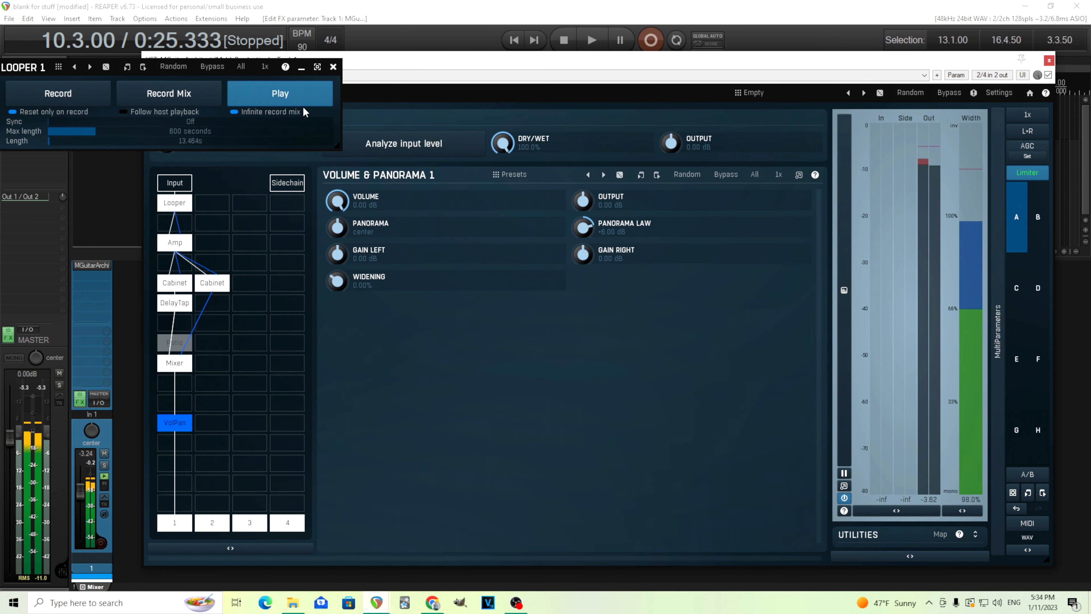
pyautogui.click(299, 90)
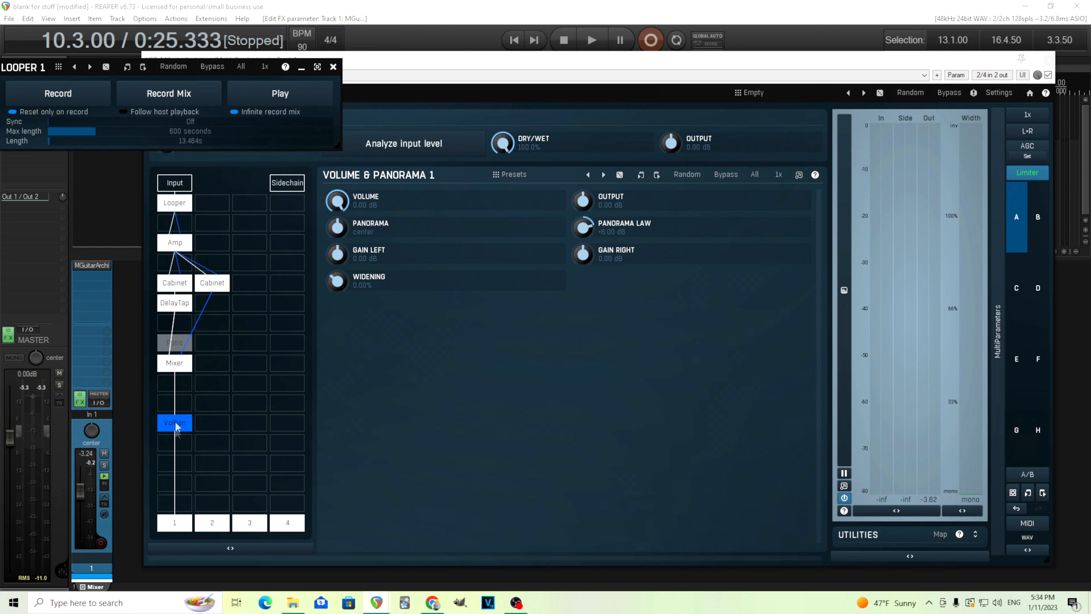
# Step: Bypass the Mixer and enable the Ratio module directly above it
pyautogui.click(175, 303)
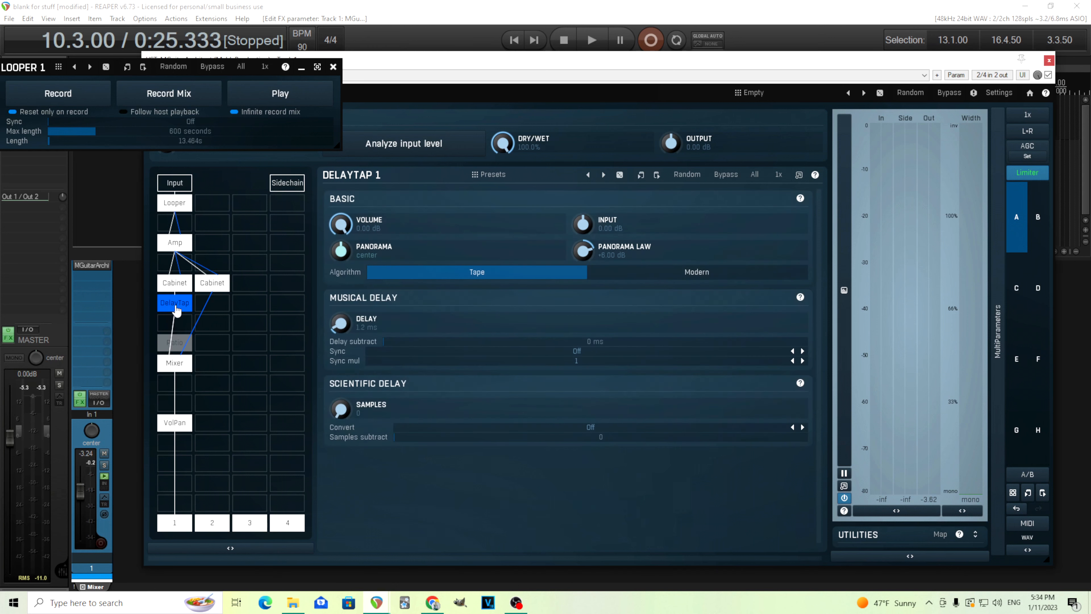
pyautogui.click(183, 369)
pyautogui.click(178, 353)
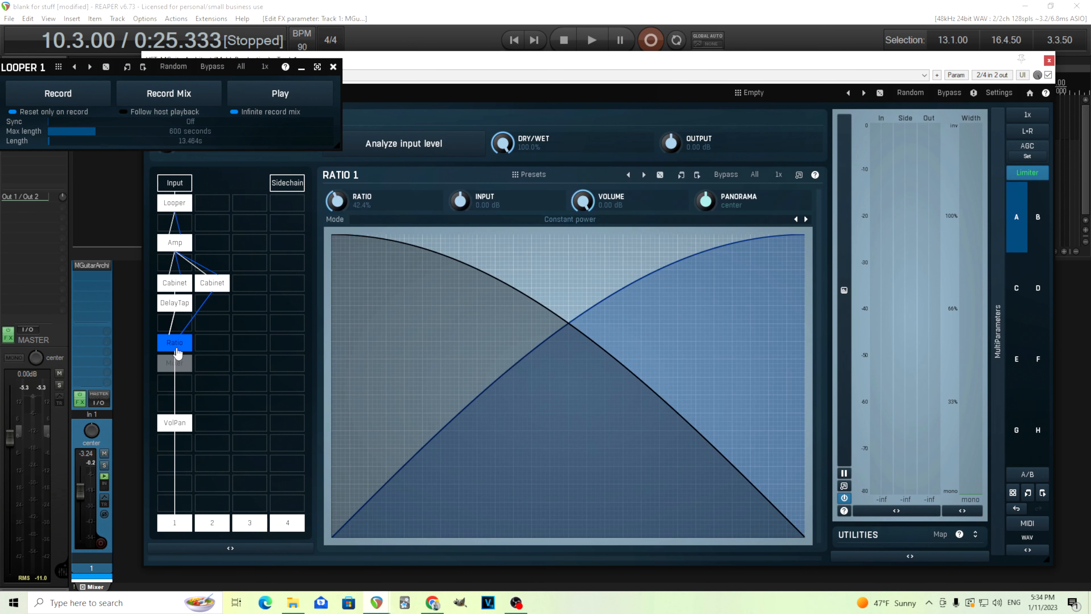
# Step: Copy the DelayTap under the first cabinet and paste it directly below the second cabinet
pyautogui.click(183, 309)
pyautogui.rightClick(183, 310)
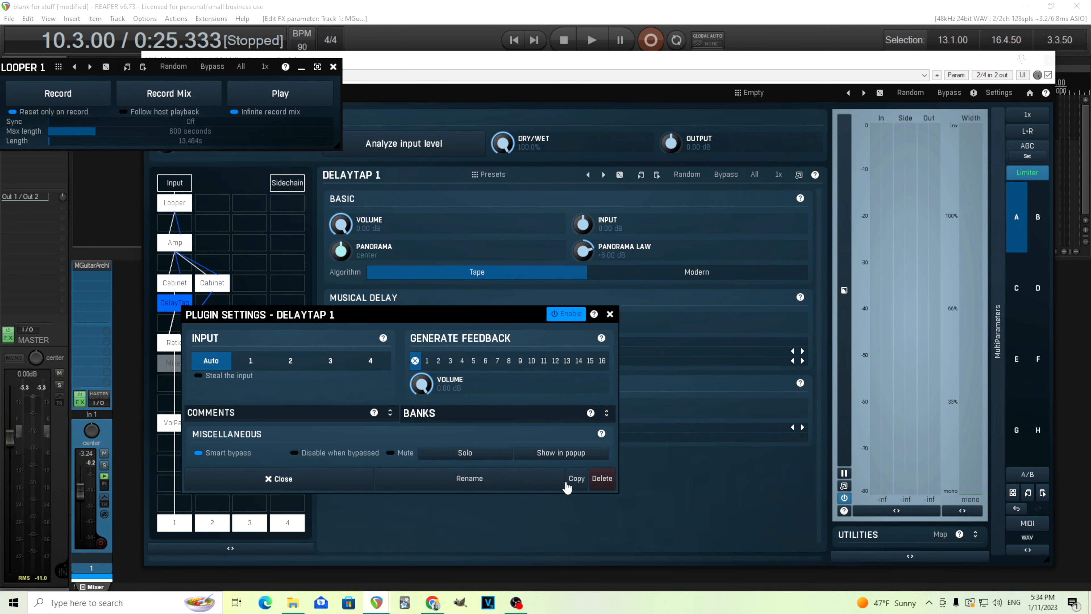
pyautogui.click(610, 314)
pyautogui.click(207, 304)
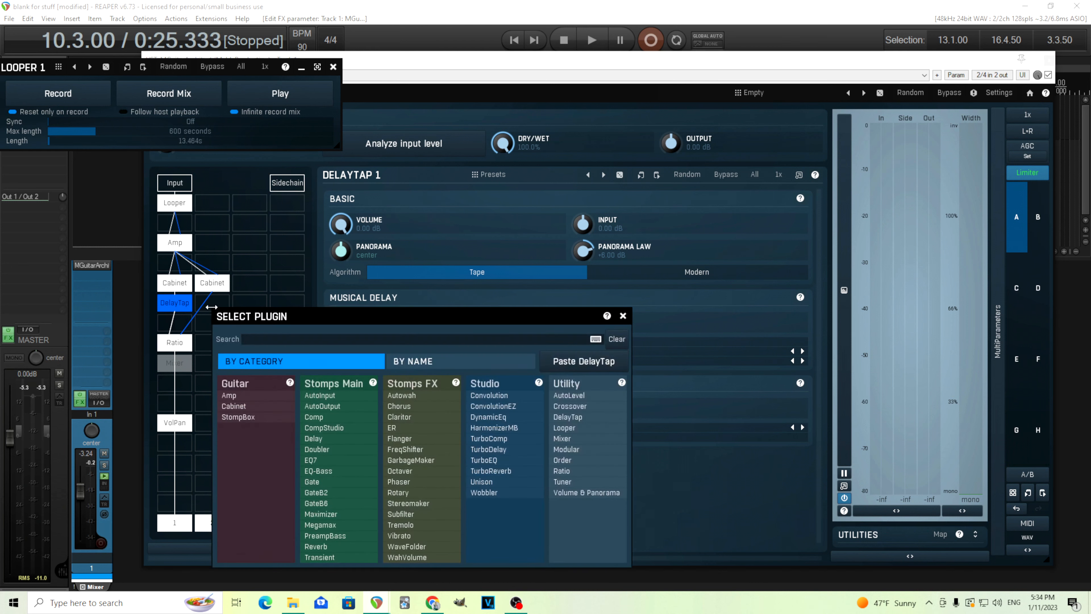
pyautogui.click(600, 371)
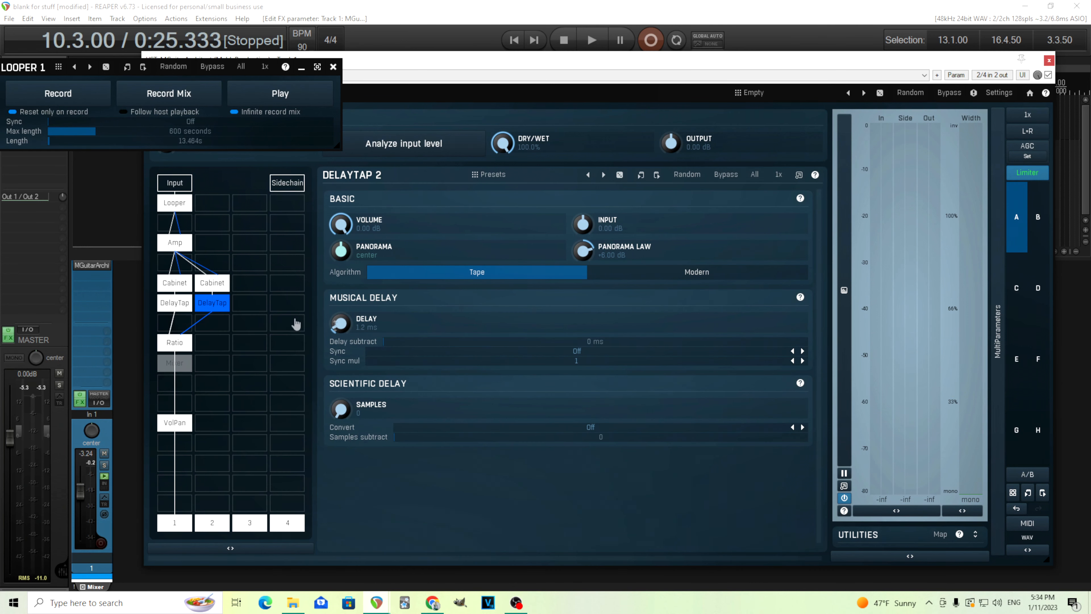
# Step: Lower the second DelayTap's delay and pan the two DelayTaps apart, the first to the left and the second to the right
pyautogui.moveTo(346, 325); pyautogui.dragTo(361, 349)
pyautogui.click(182, 308)
pyautogui.moveTo(340, 249); pyautogui.dragTo(341, 259)
# Step: Set the Ratio module's ratio to 50% and start playing the loop
pyautogui.click(175, 344)
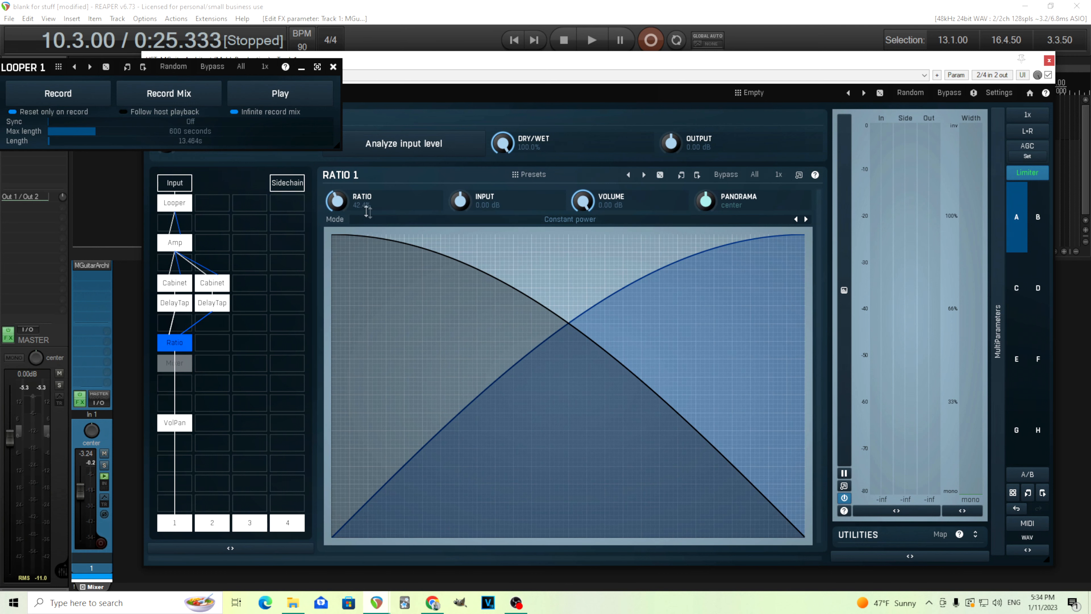
pyautogui.doubleClick(347, 205)
pyautogui.click(279, 98)
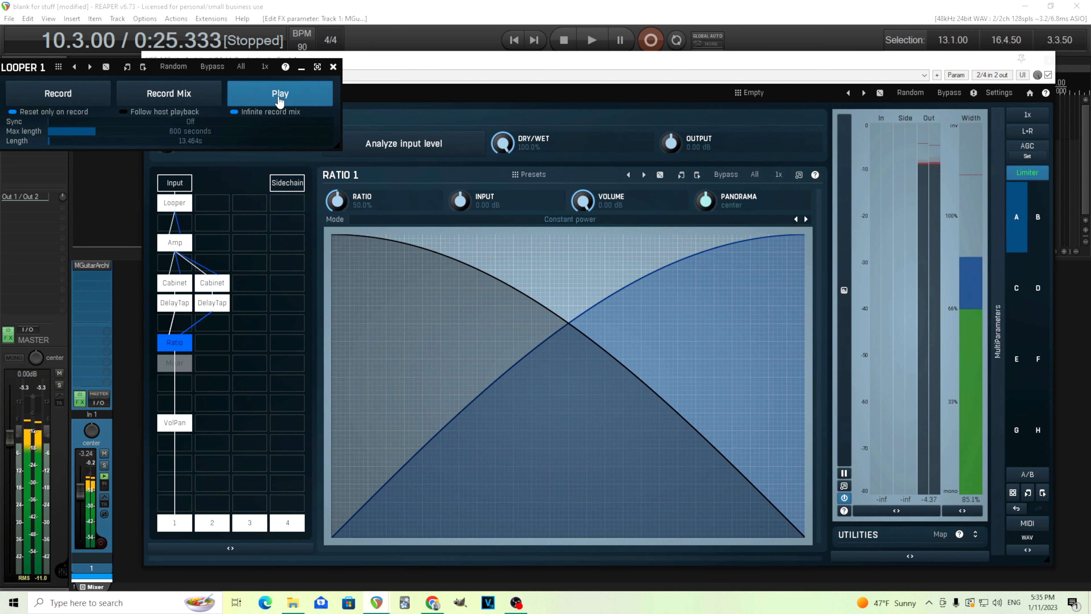
# Step: Compare the ratio at 0% and at the opposite extreme, restore it to 50% and stop the loop
pyautogui.moveTo(343, 196); pyautogui.dragTo(344, 239)
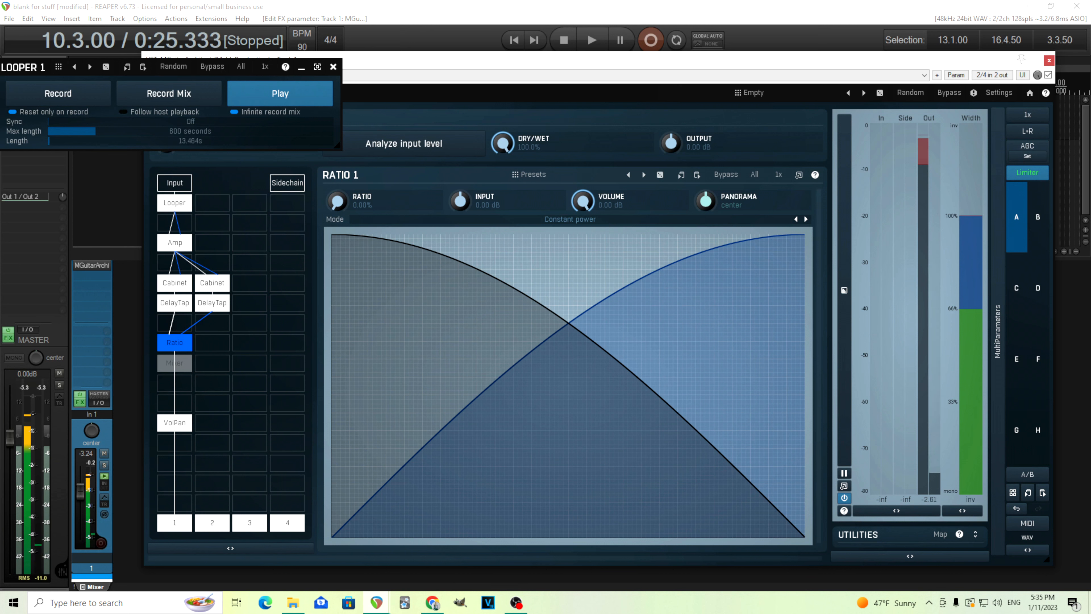
pyautogui.moveTo(342, 200); pyautogui.dragTo(342, 157)
pyautogui.doubleClick(342, 200)
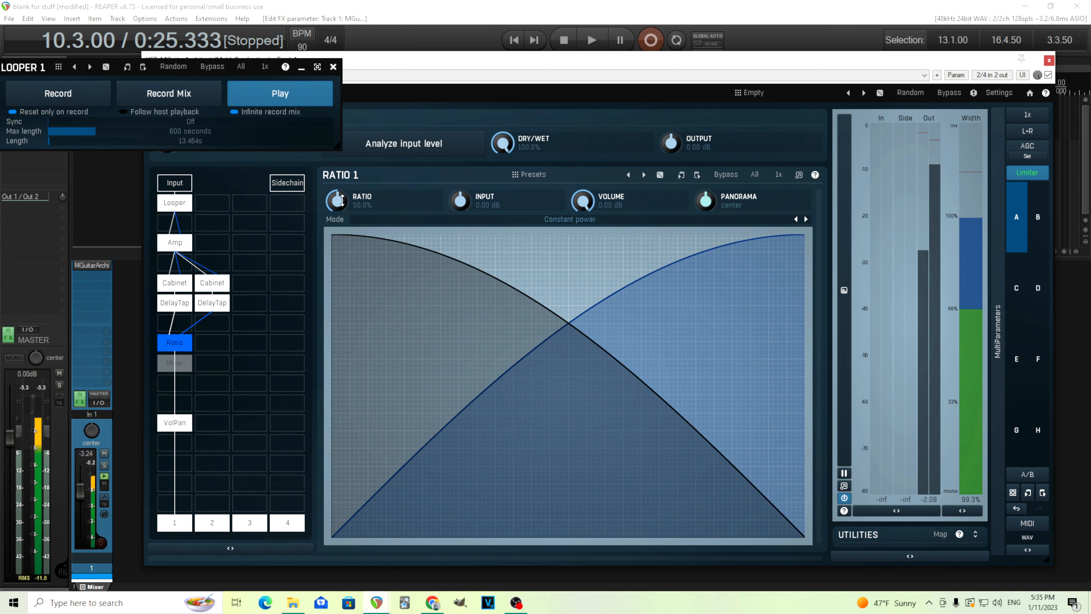
pyautogui.click(292, 97)
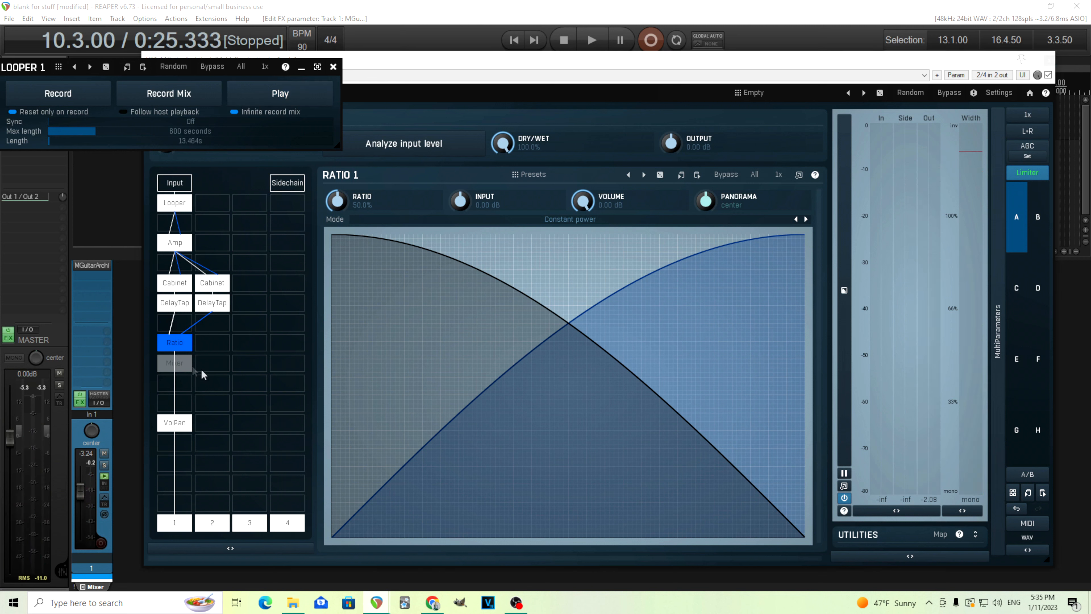